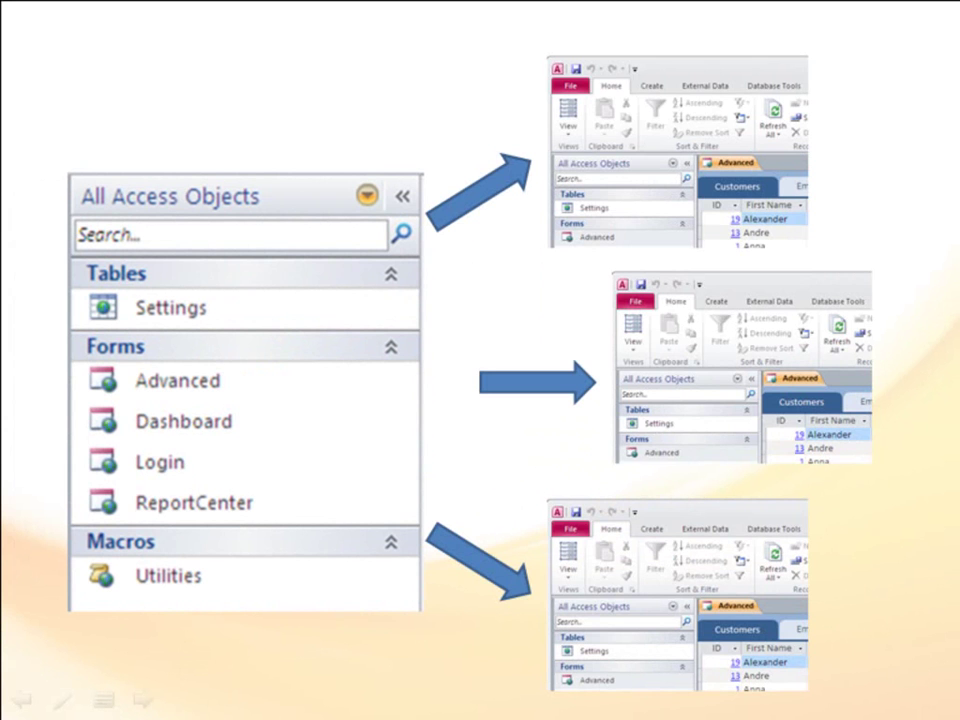
Advance past the introductory slides to reach the AppPartsDemo database in Access
click(793, 658)
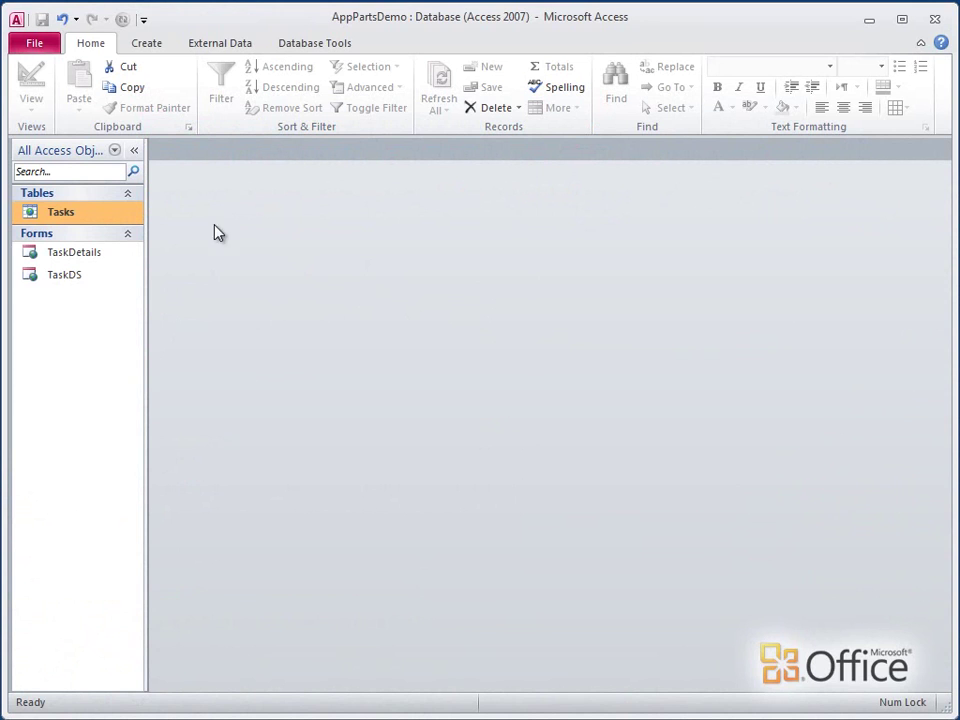
double_click(108, 222)
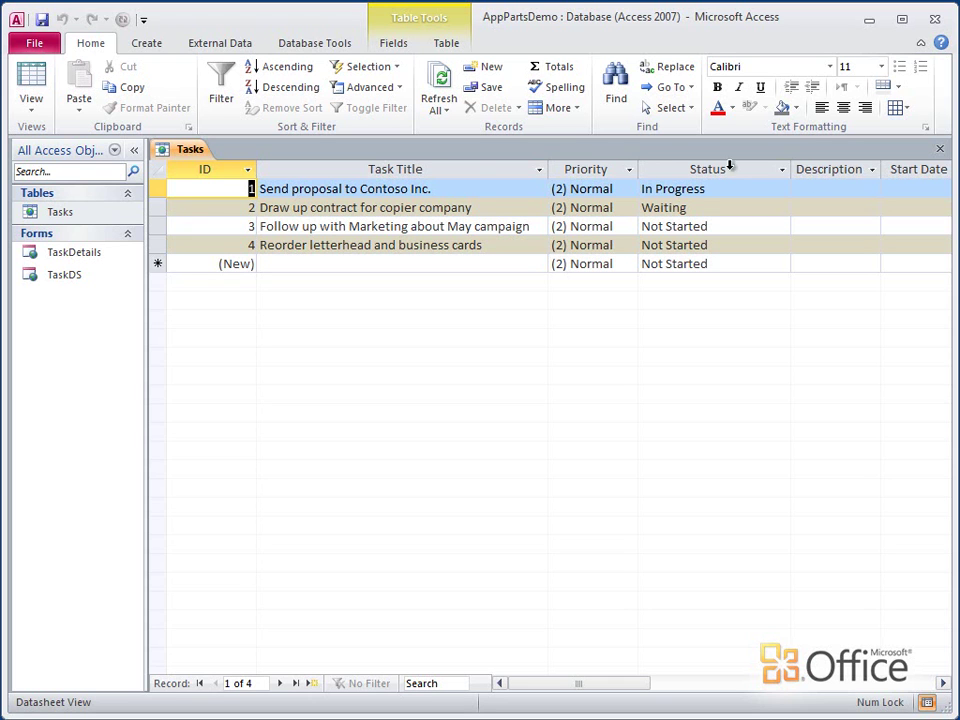
click(939, 149)
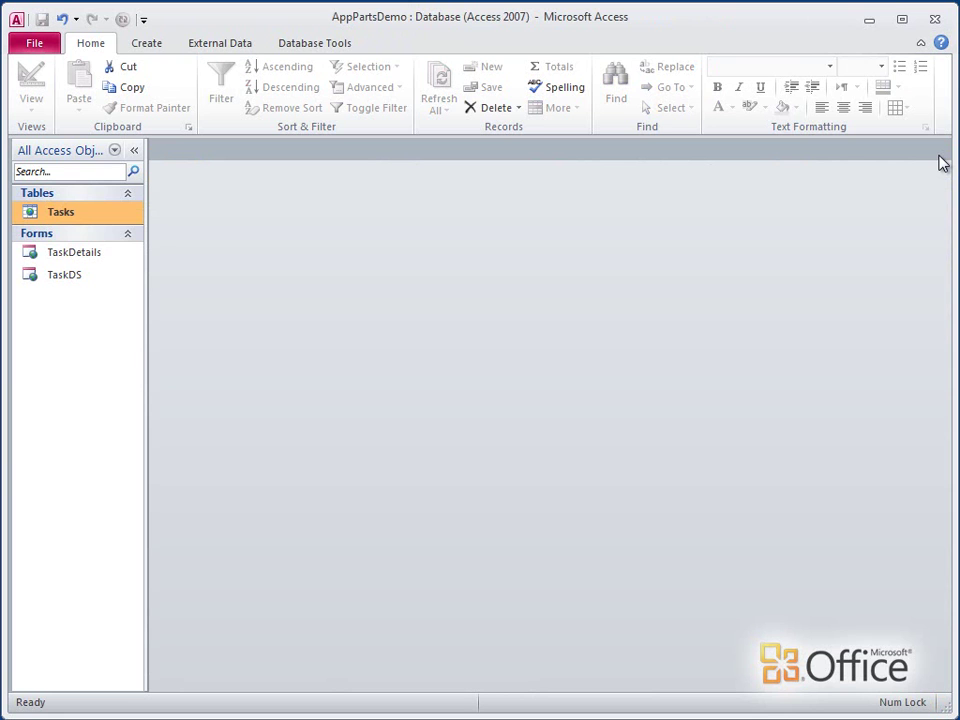
Add the Contacts application part, relating one 'Contacts' to many 'Tasks'
click(150, 44)
click(62, 110)
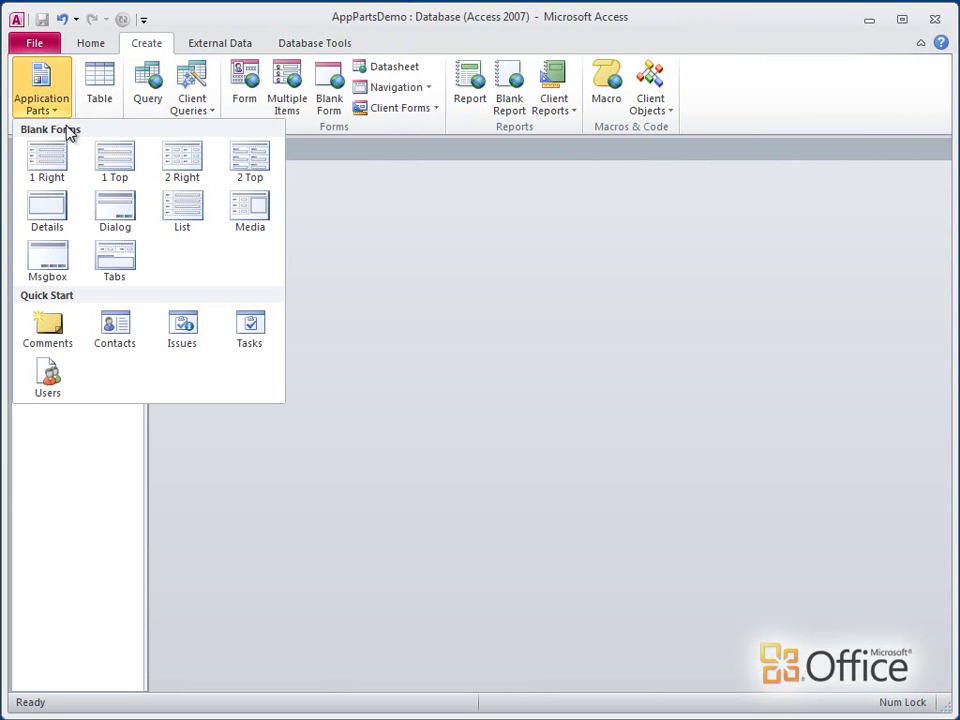
click(142, 325)
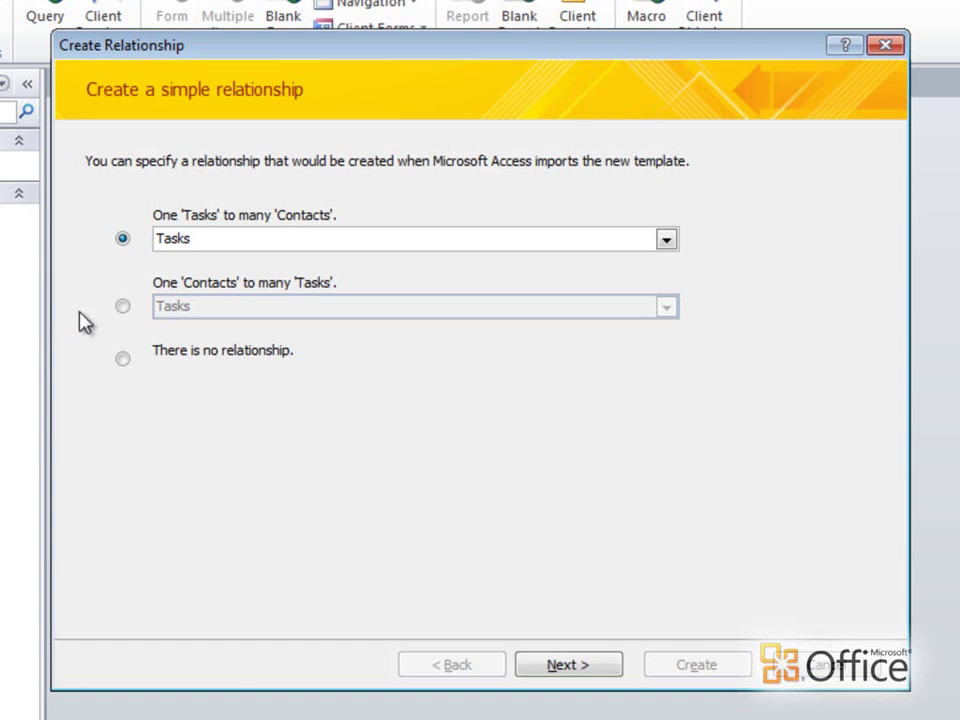
click(123, 307)
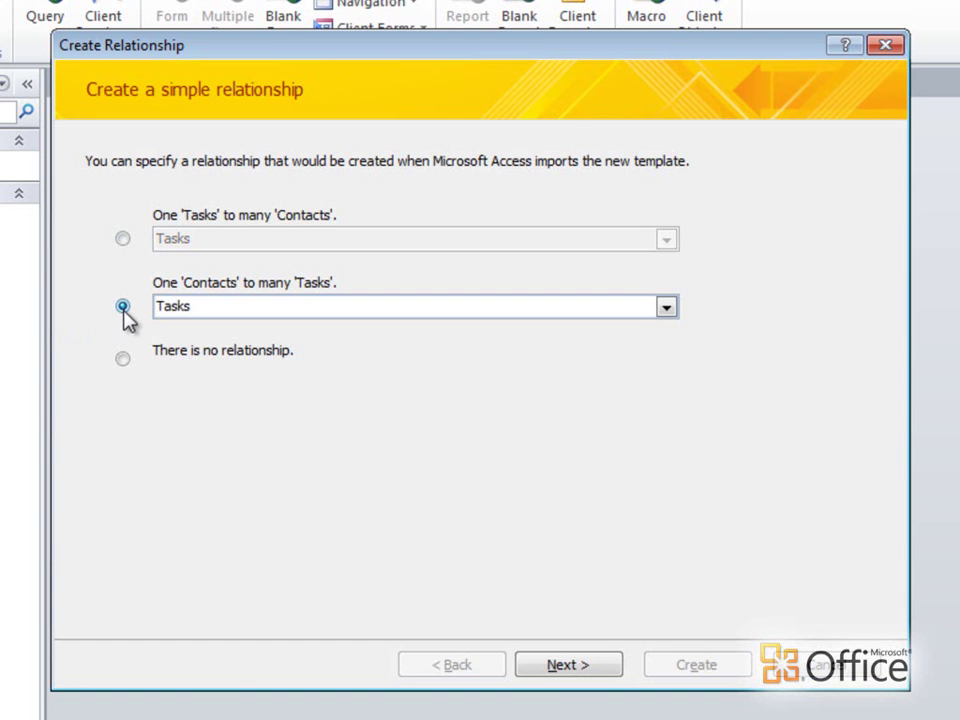
click(562, 666)
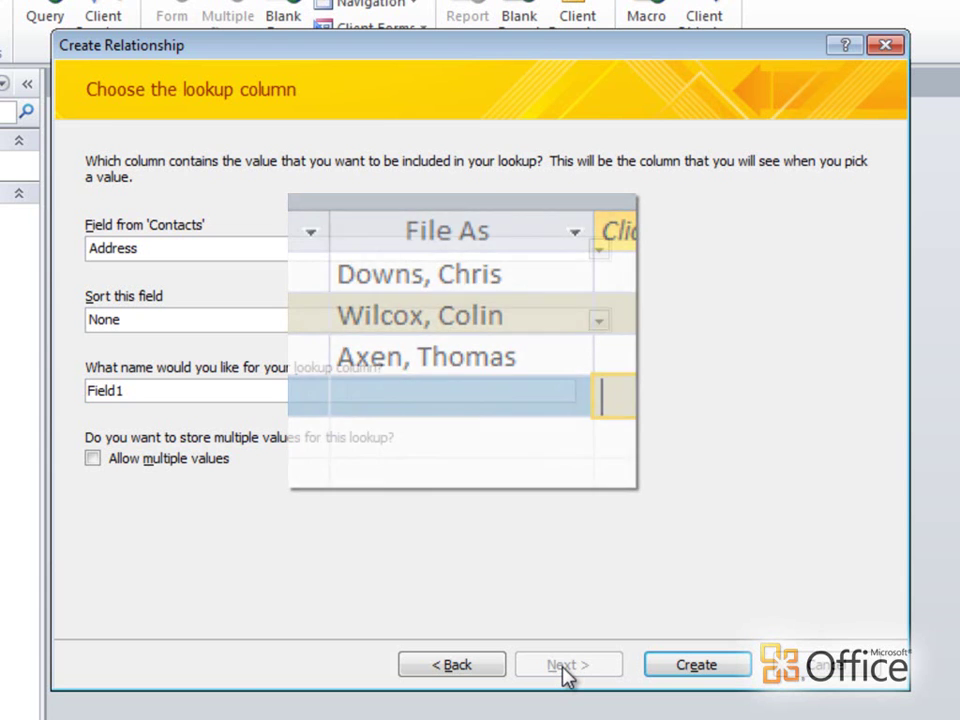
Have the lookup show Contacts' FileAs sorted ascending, and name the lookup column AssignedTo
click(599, 251)
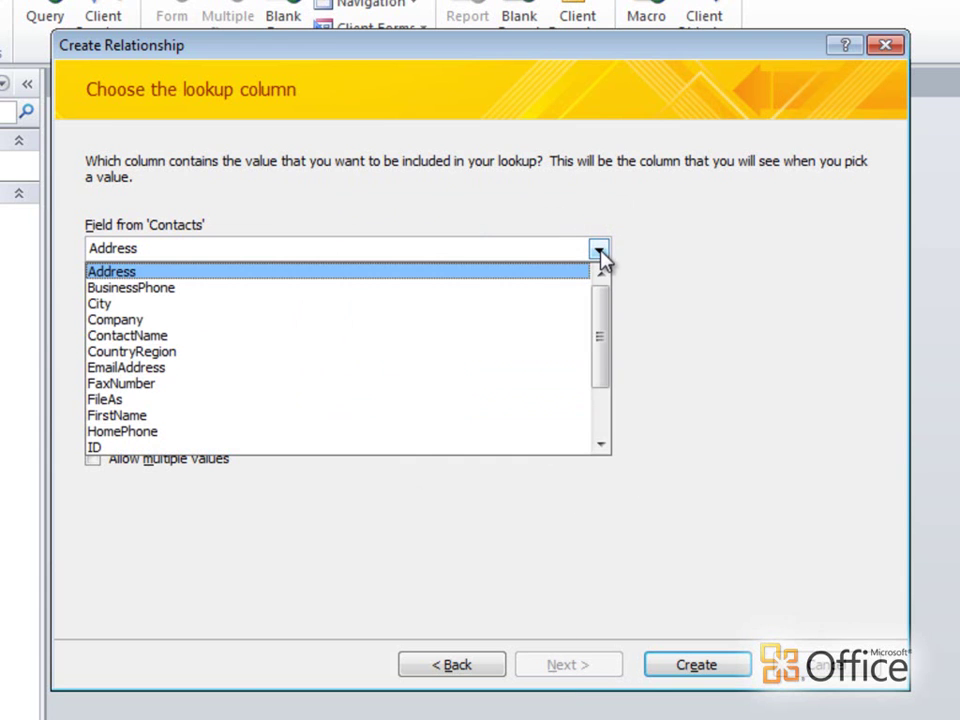
drag(600, 294, 604, 368)
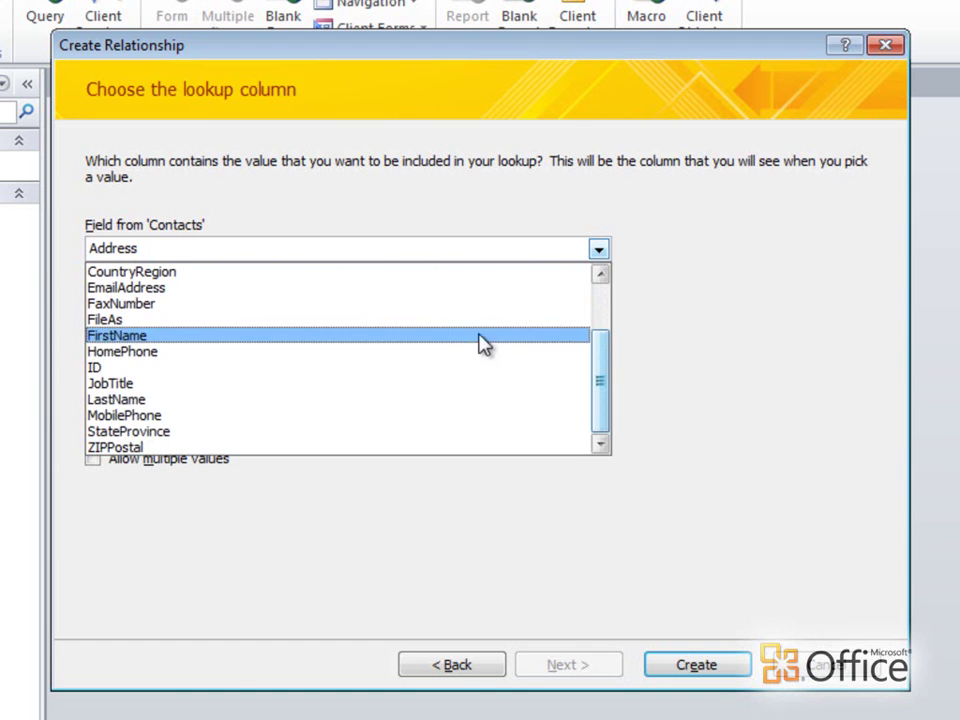
click(400, 320)
click(390, 324)
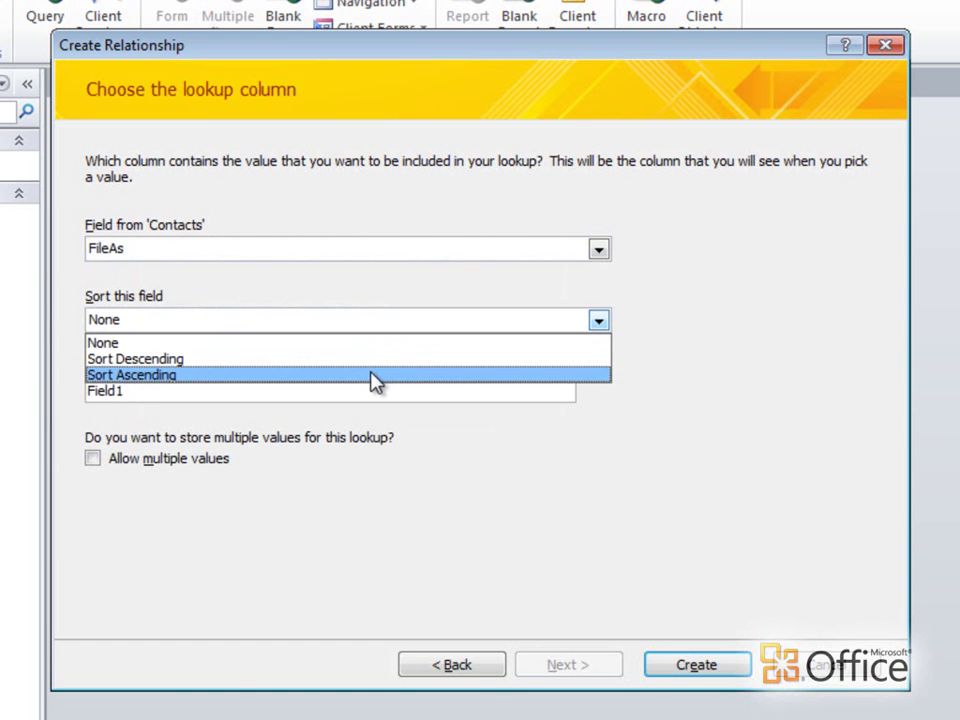
click(375, 377)
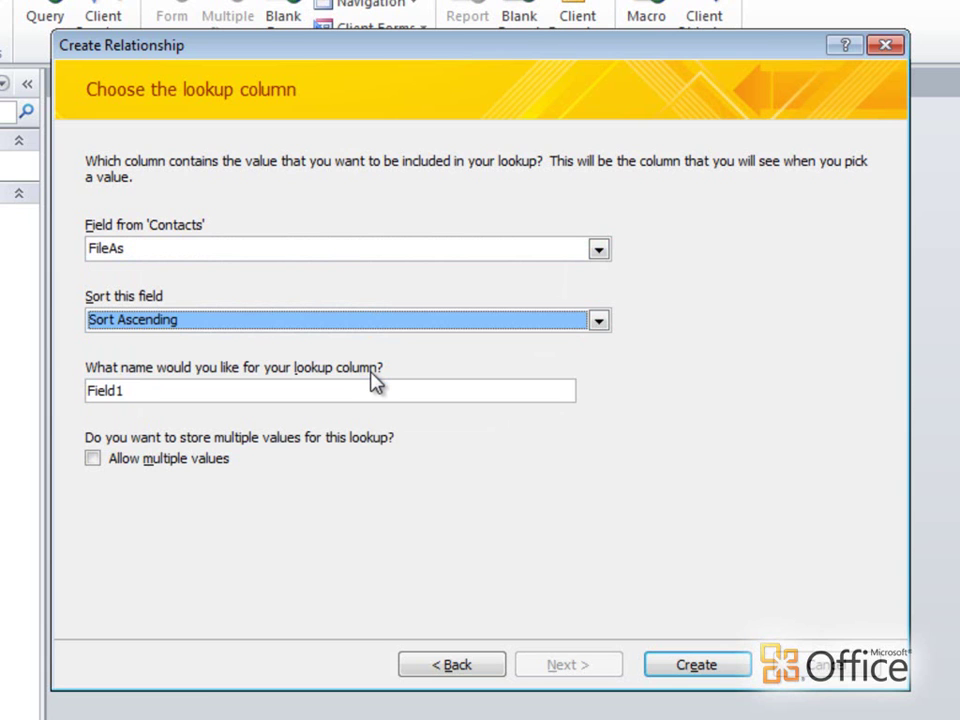
double_click(364, 391)
text(Assign)
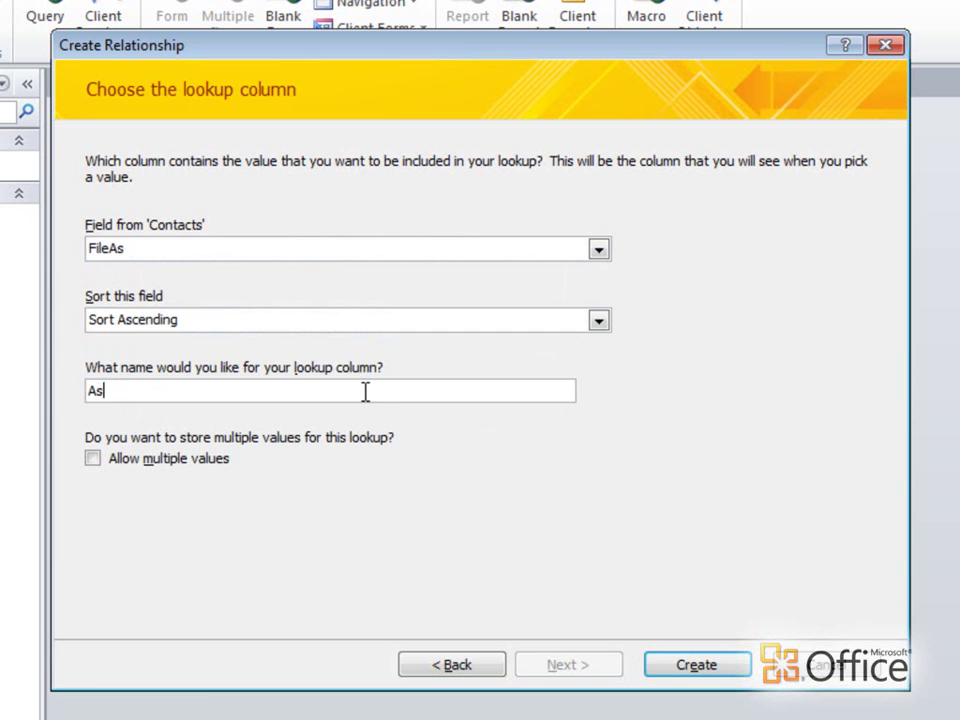
text(edTo)
Create the Contacts part, then enter the sample contacts' last and first names in the Contacts table
click(675, 667)
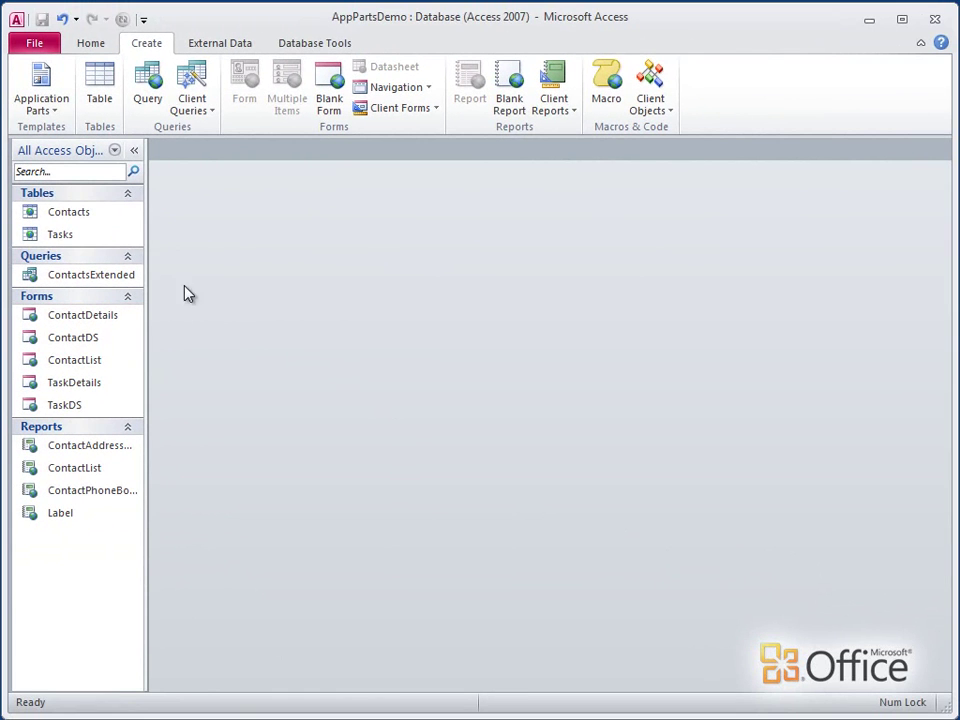
double_click(82, 215)
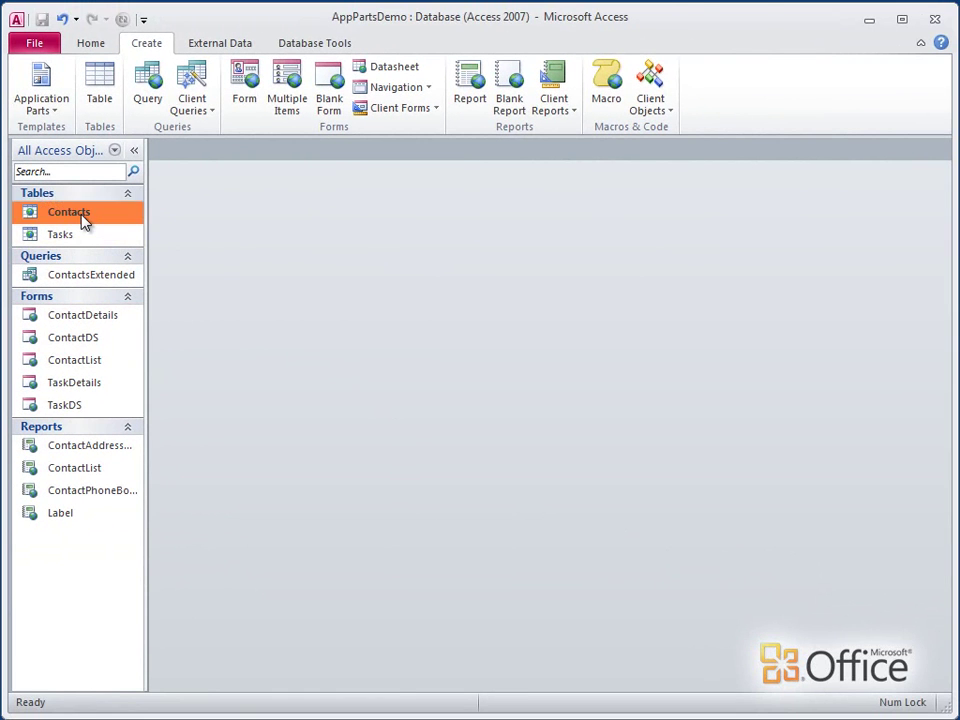
click(409, 189)
text(Downs)
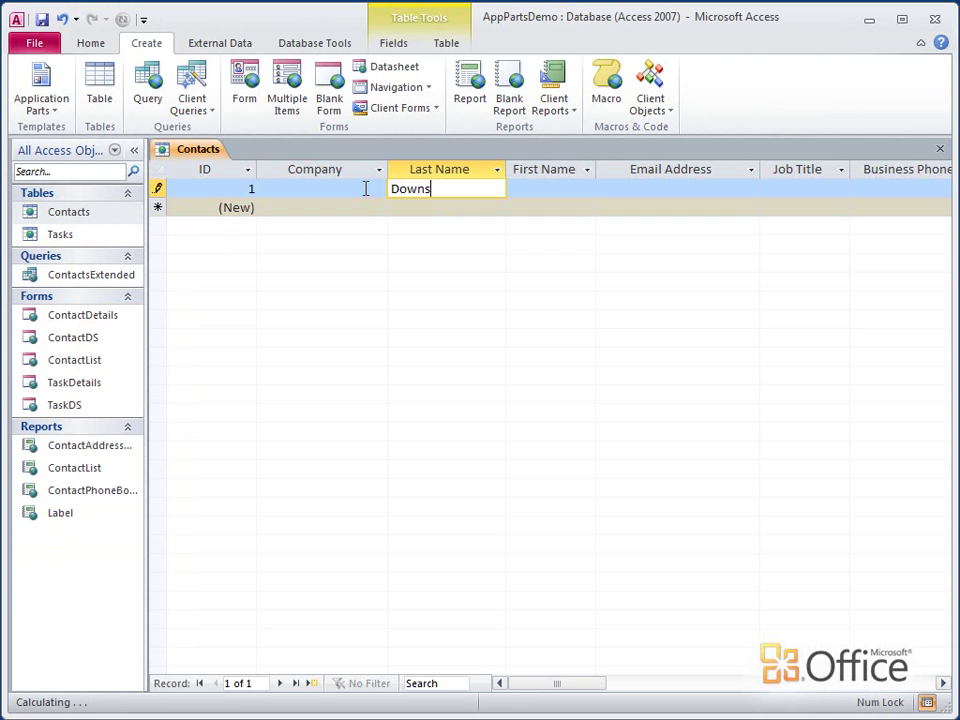
key(Tab)
text(Chris)
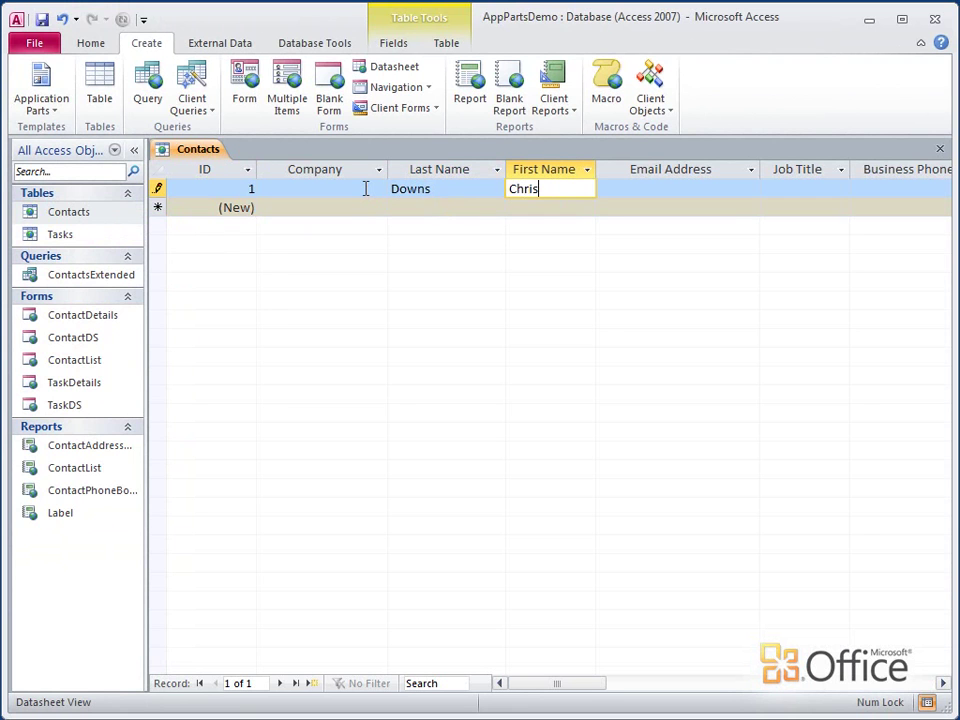
key(Down)
key(Left)
text(Wilco)
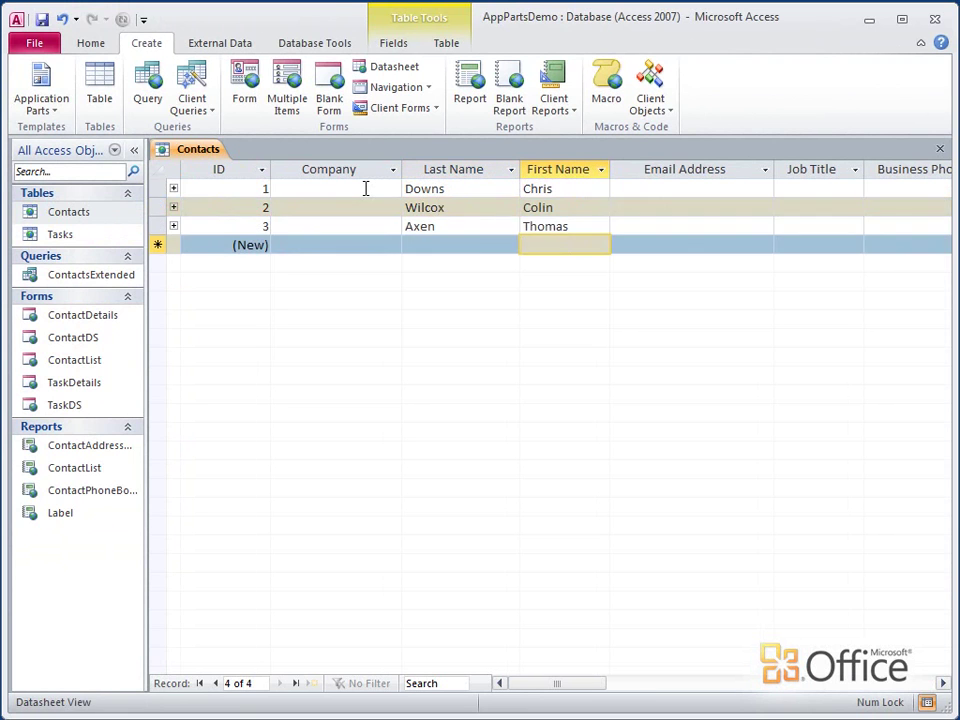
click(940, 148)
Widen the Tasks table's AssignedTo column and assign a contact to each of tasks 1–3
double_click(87, 240)
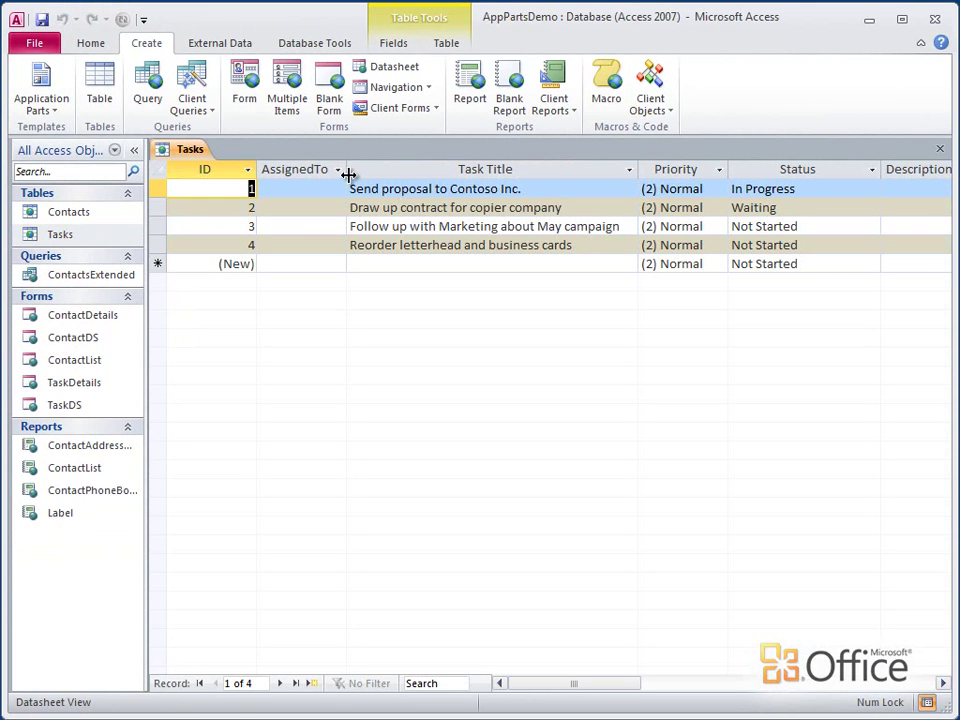
drag(347, 172, 373, 173)
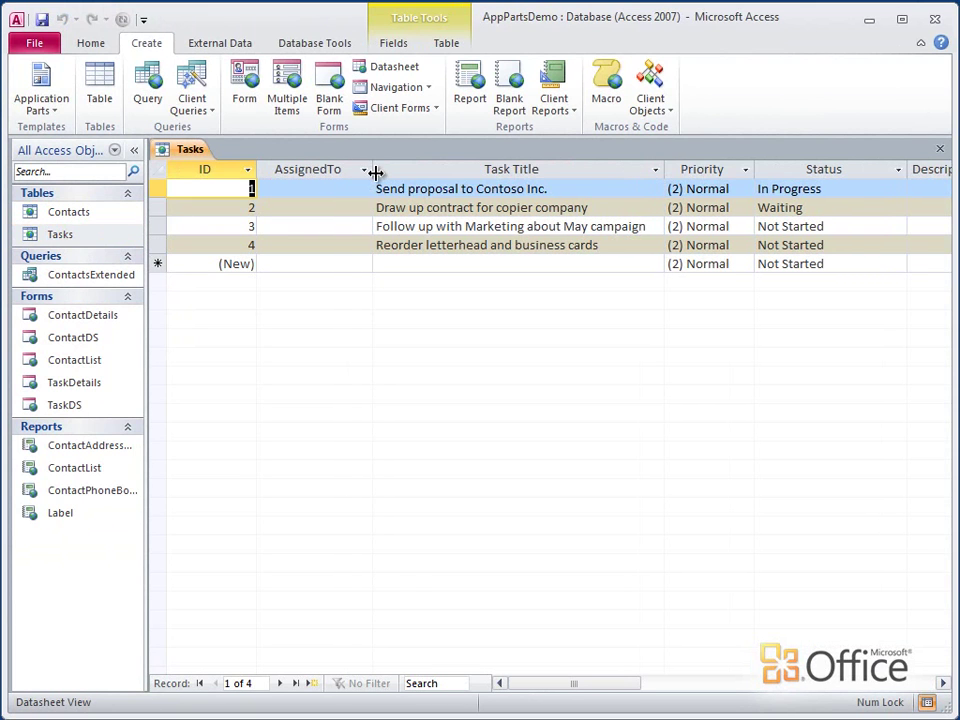
click(364, 190)
click(340, 207)
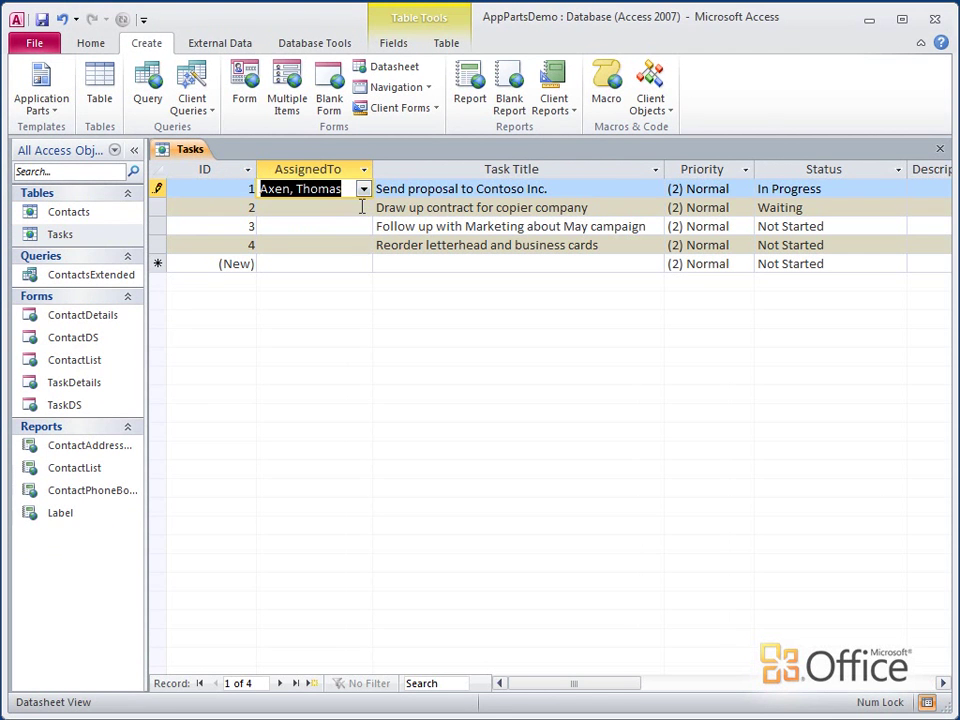
click(364, 208)
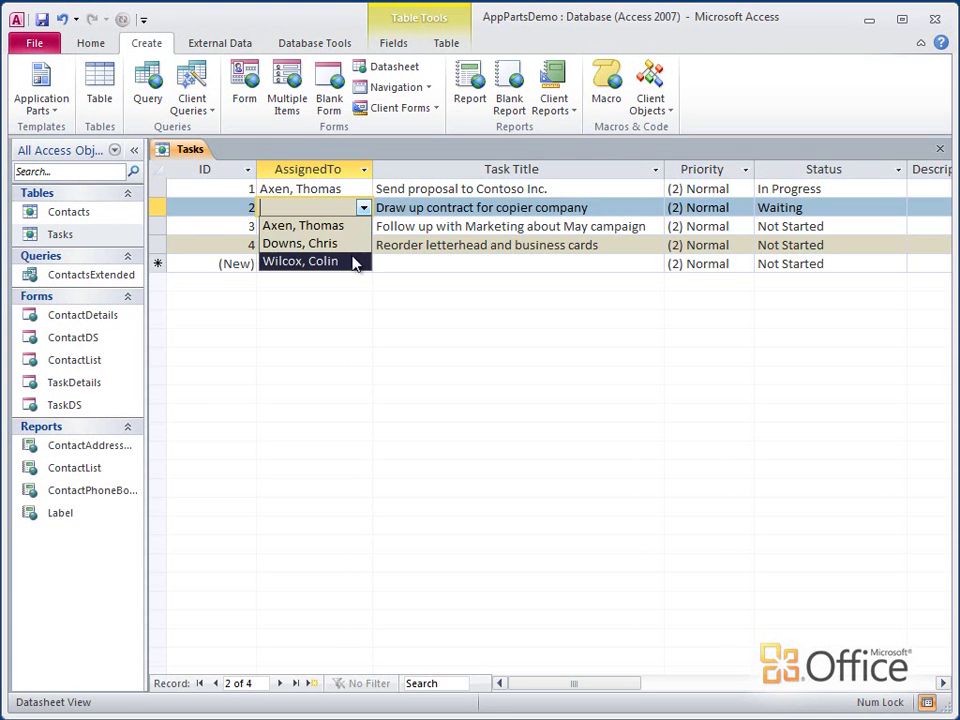
click(354, 261)
click(364, 226)
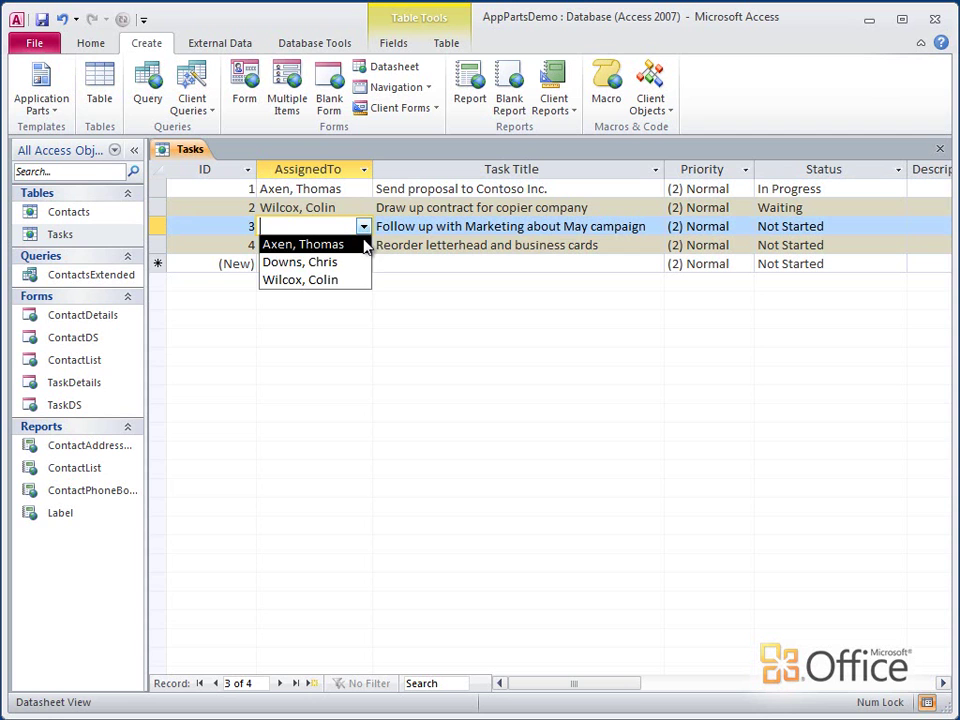
click(366, 281)
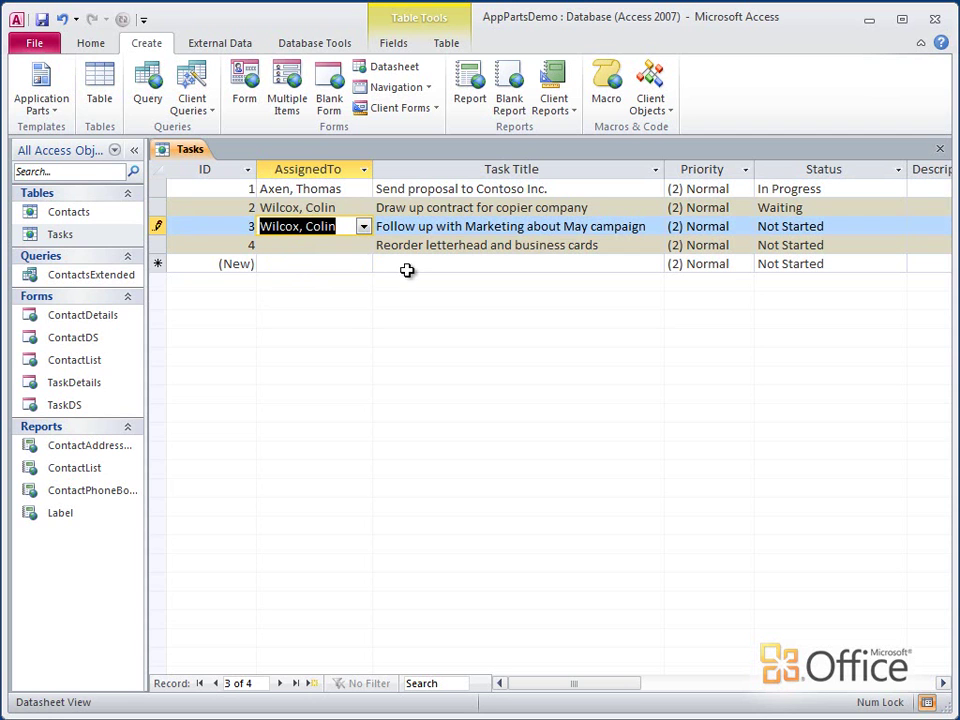
Close the Tasks table, saving its layout changes
click(938, 148)
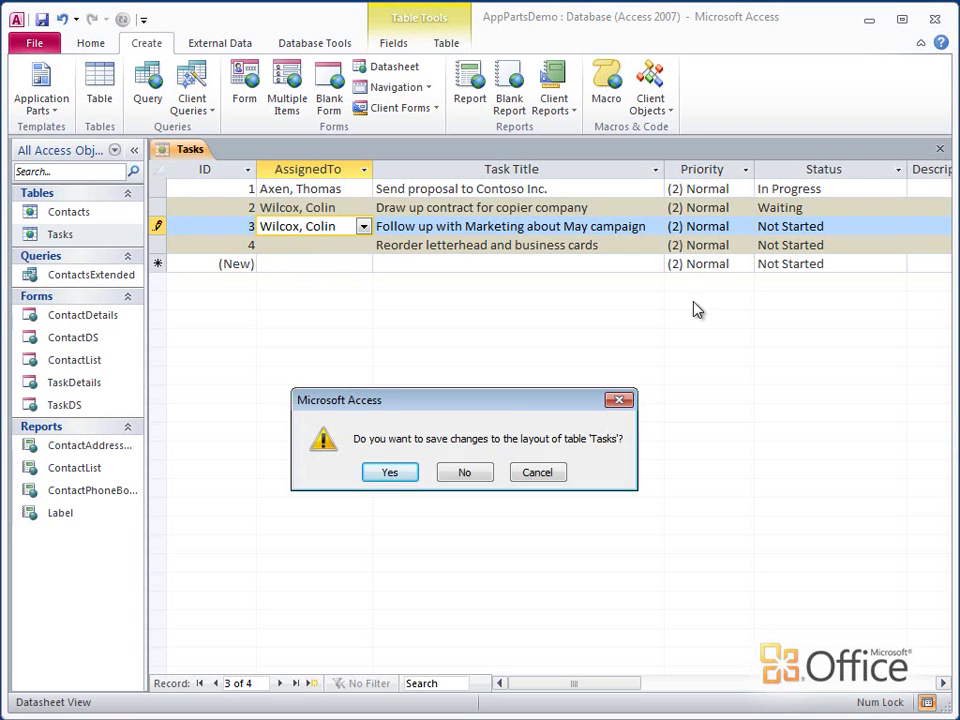
click(410, 478)
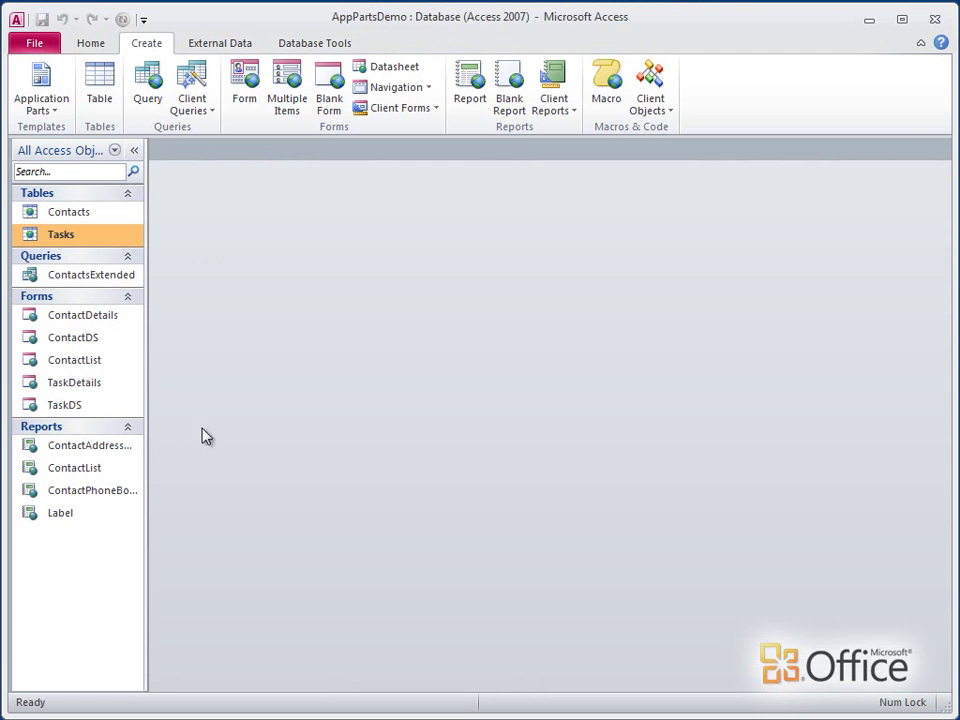
click(107, 412)
Add the AssignedTo field before Task Title on the TaskDS form, then save and close it
double_click(107, 412)
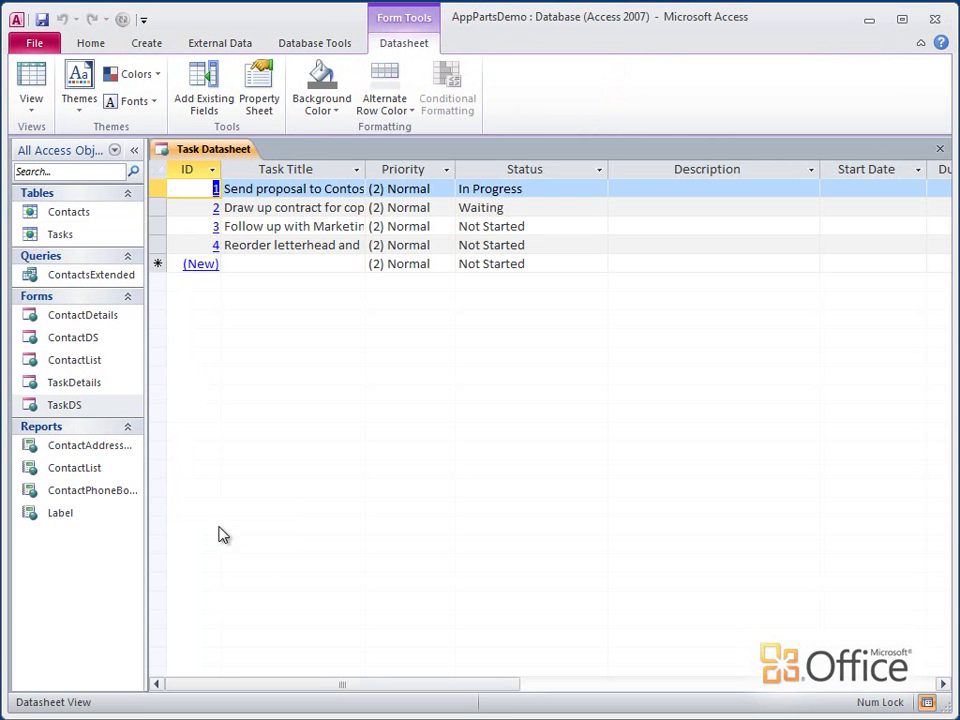
mouse_move(335, 688)
mouse_down()
mouse_move(512, 690)
mouse_move(328, 681)
mouse_up()
click(209, 112)
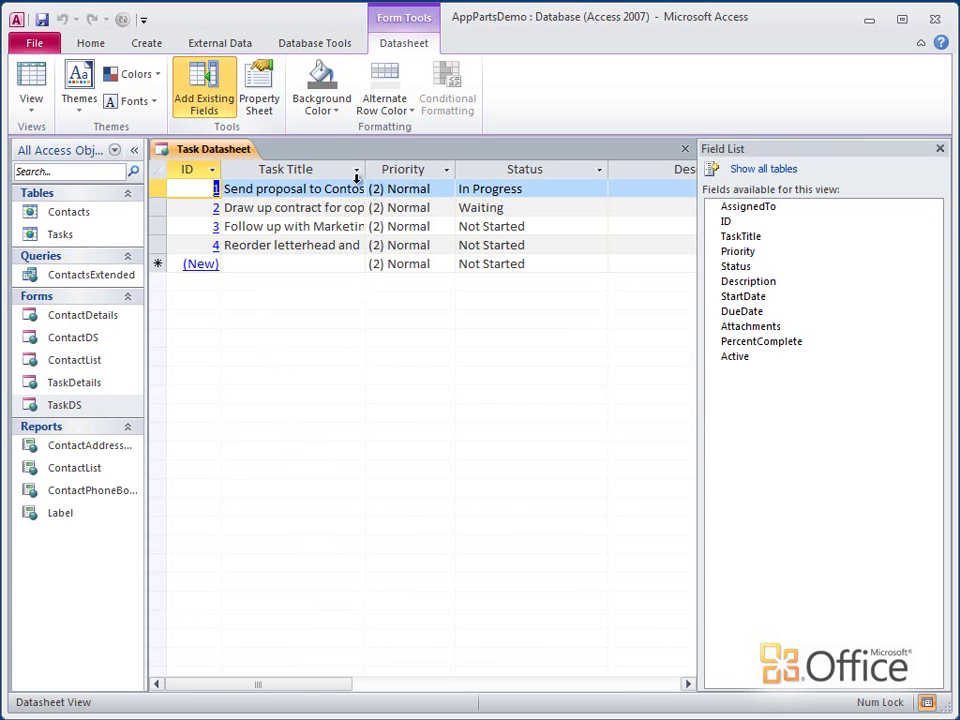
drag(733, 216, 250, 234)
click(41, 19)
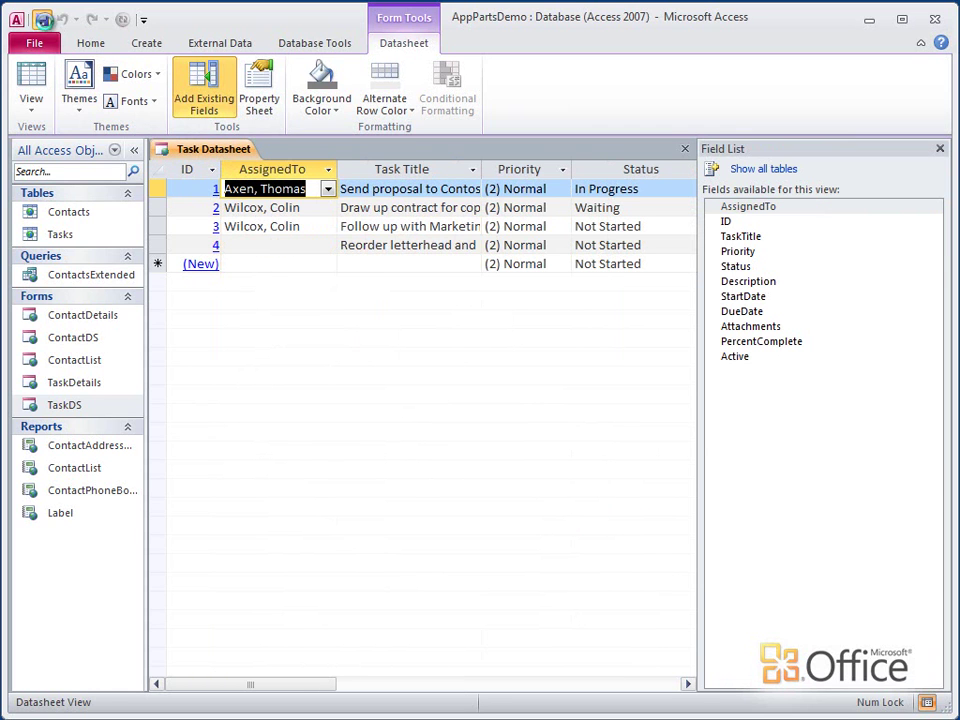
click(685, 148)
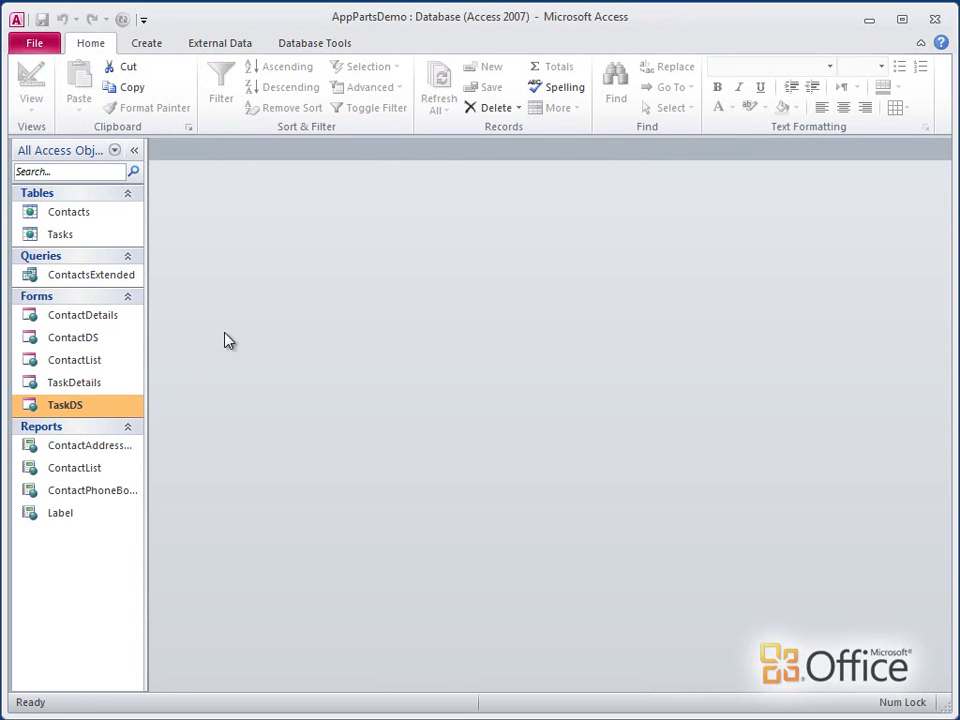
Open TaskDetails in Layout View, insert two empty rows below Status, and drop AssignedTo onto the form
right_click(122, 382)
click(205, 411)
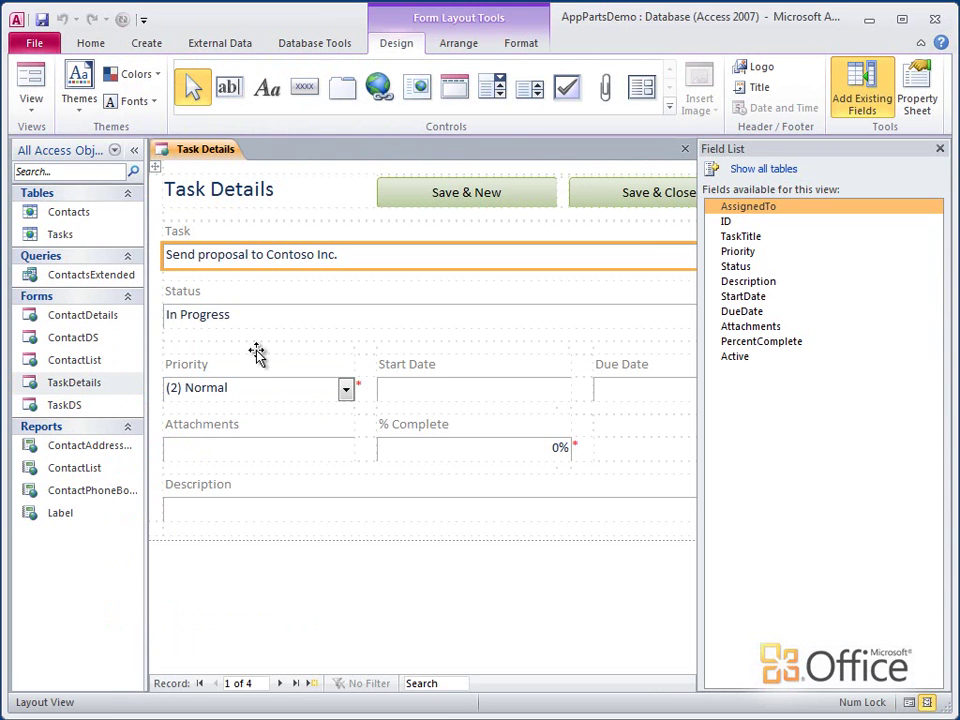
click(271, 319)
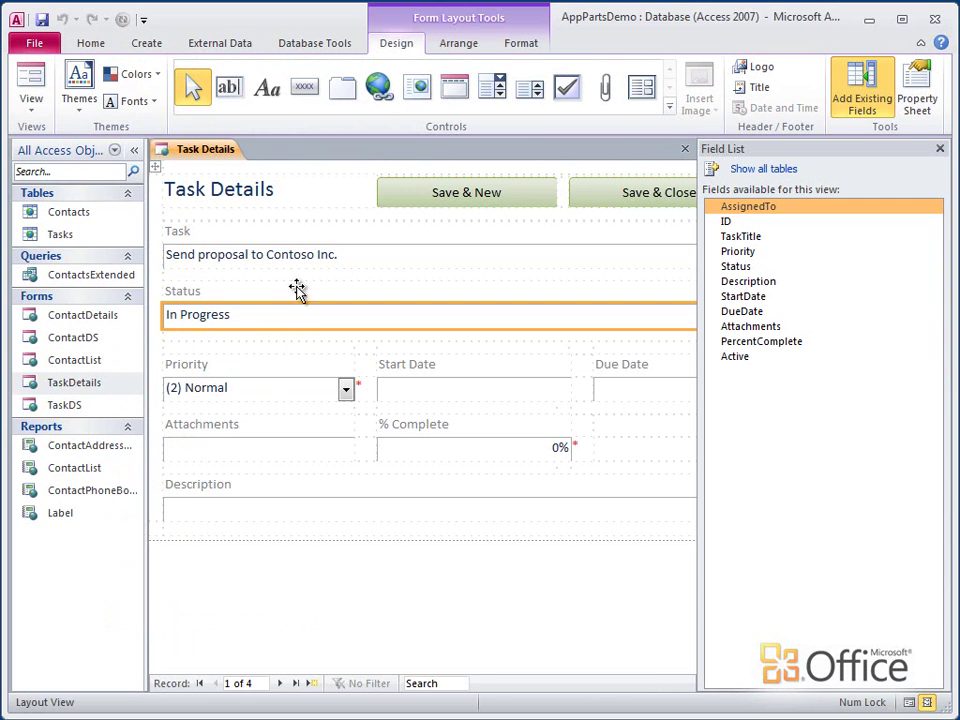
click(457, 46)
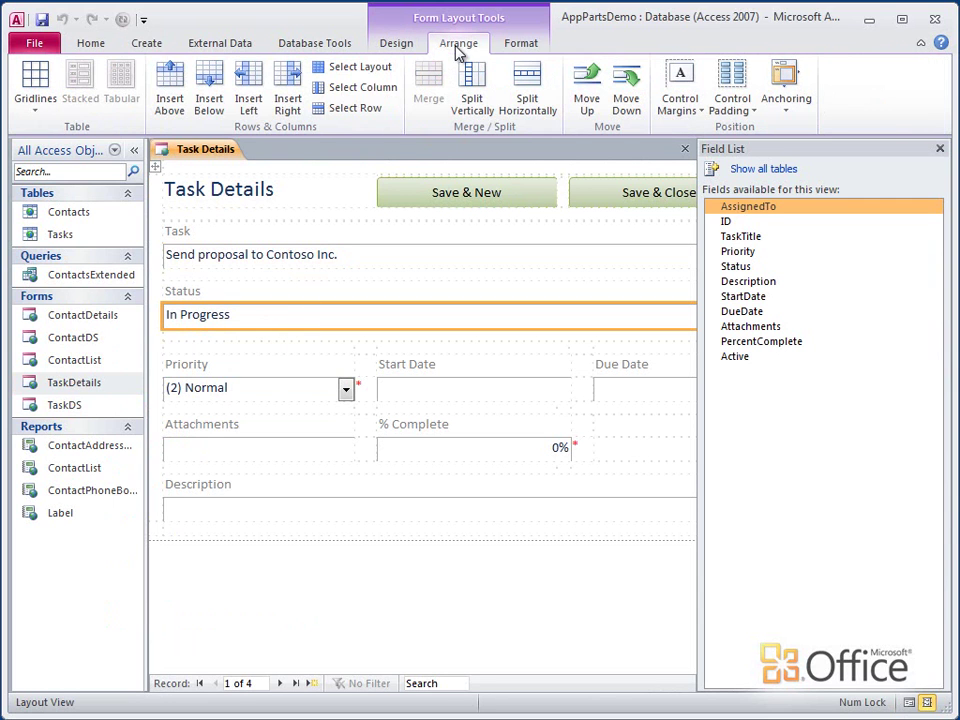
click(214, 108)
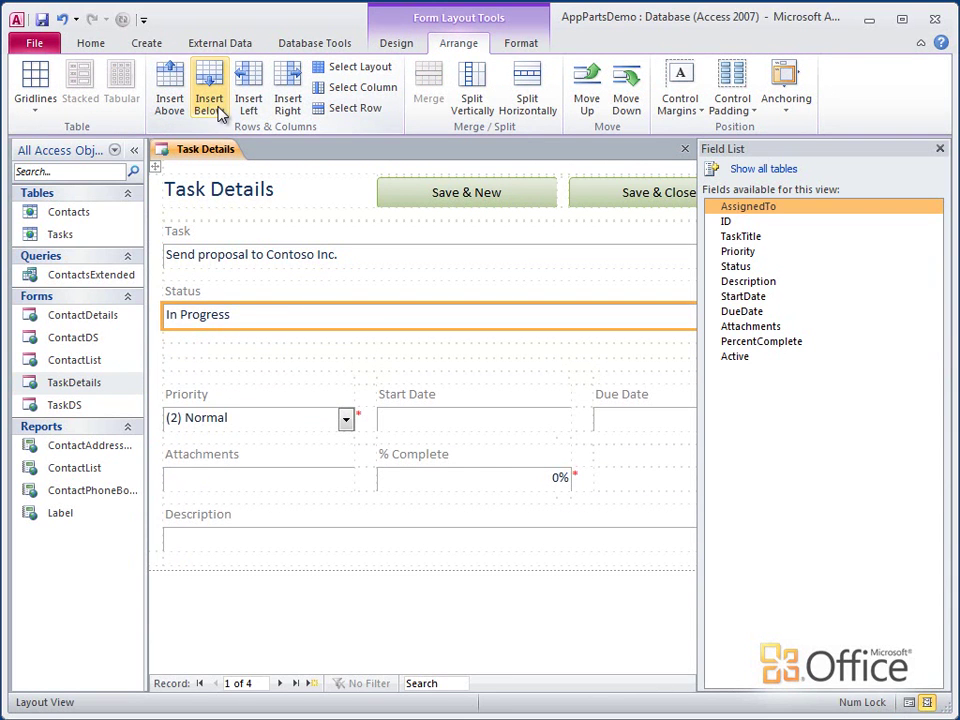
click(218, 110)
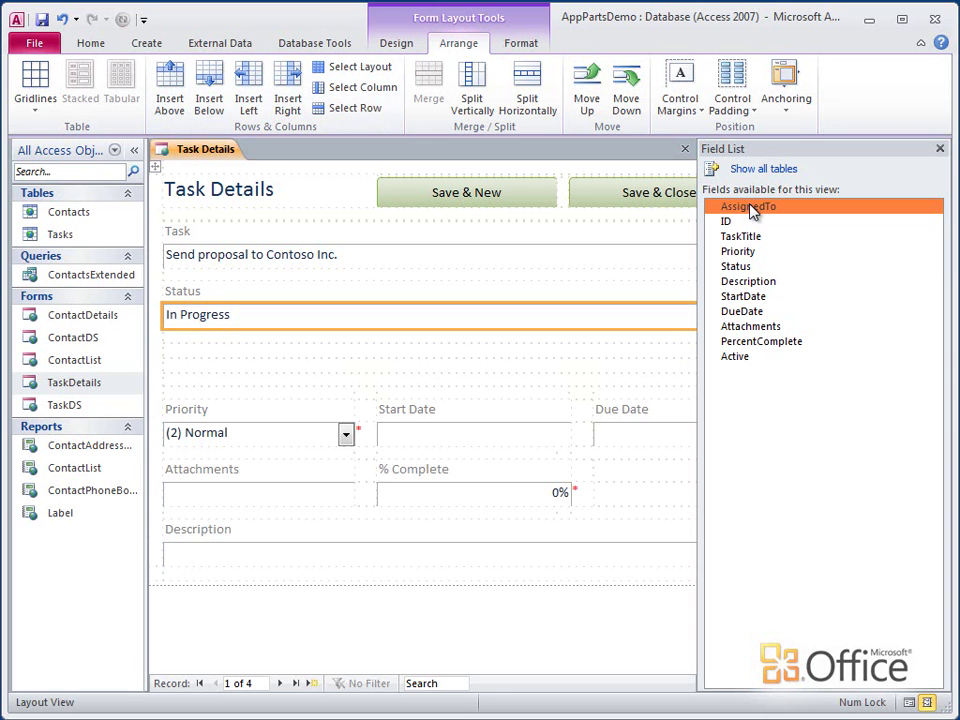
drag(745, 207, 408, 382)
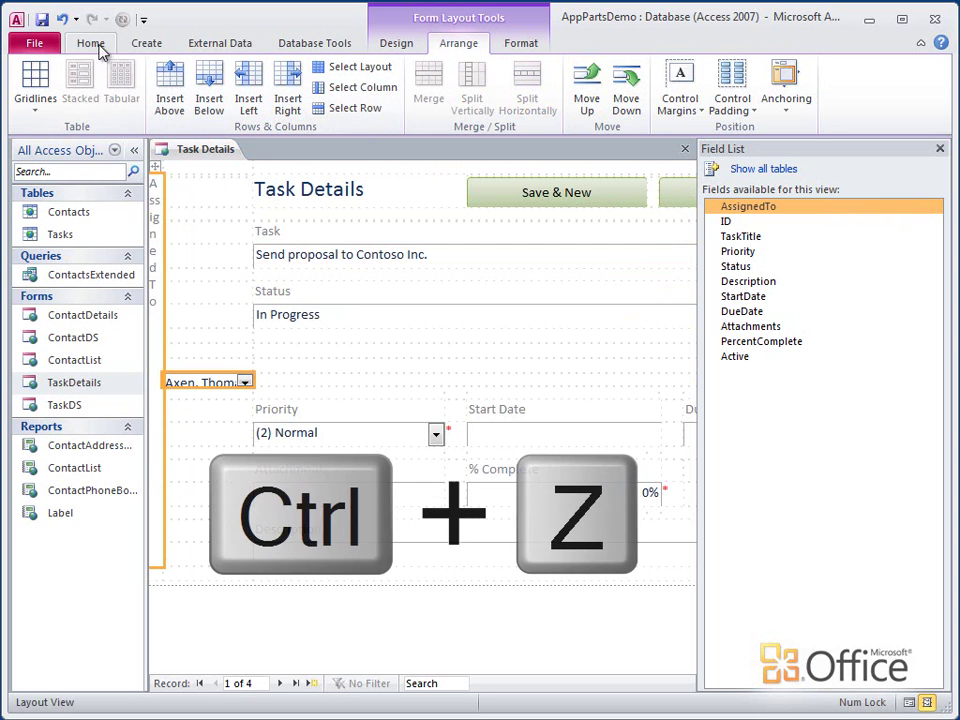
Undo the misplaced field and place AssignedTo in the empty row under Status, enlarging that row
click(62, 20)
click(63, 21)
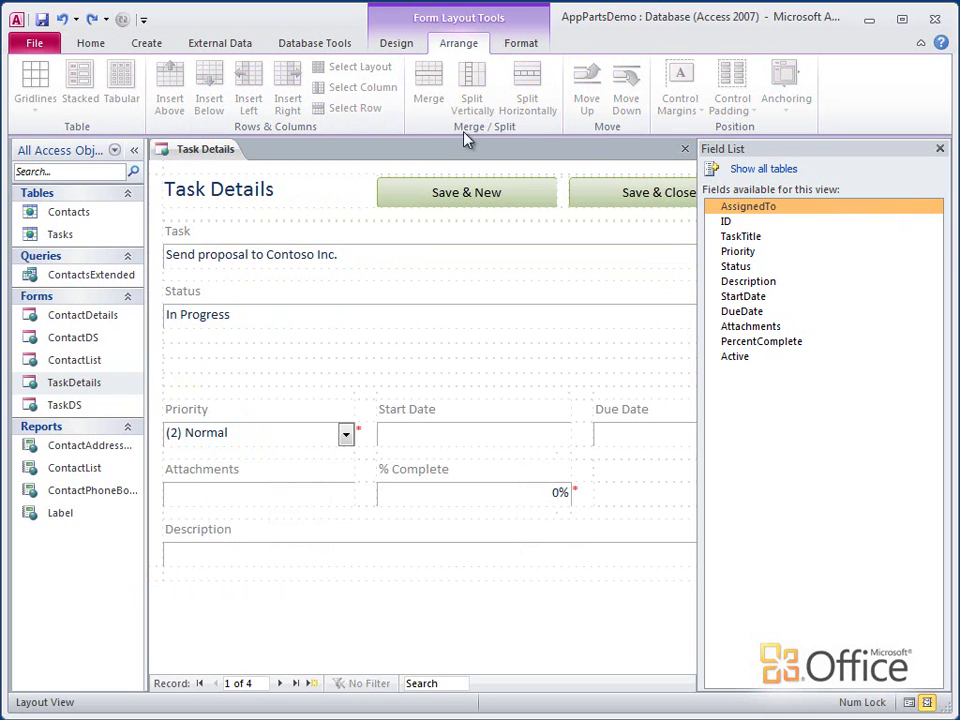
drag(737, 213, 497, 384)
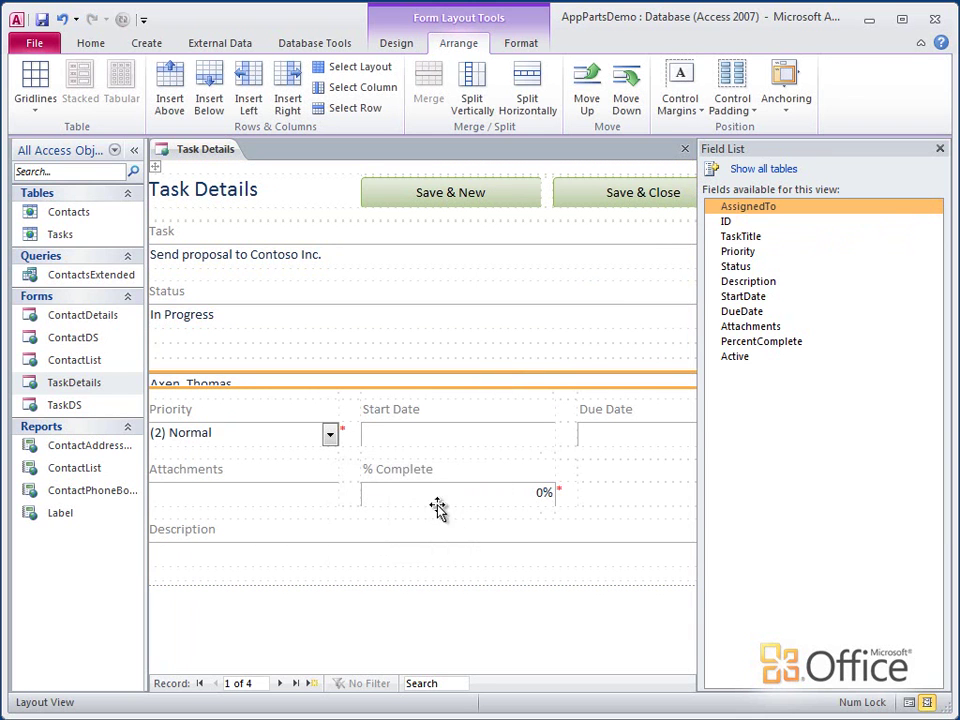
drag(388, 387, 390, 402)
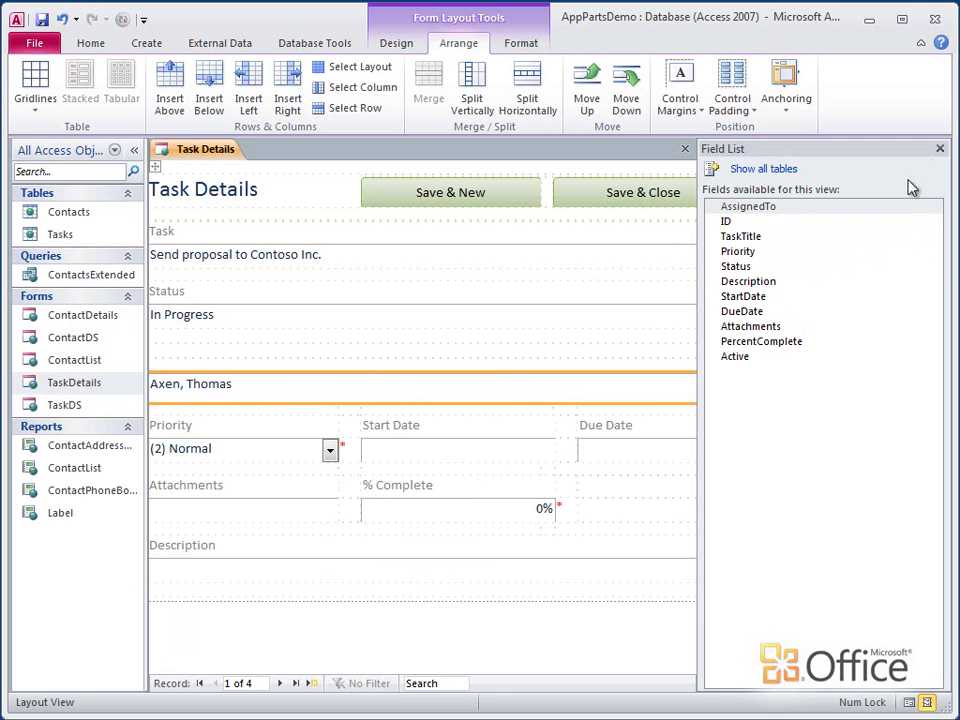
Close the Field List, collapse the Navigation Pane, and shorten the AssignedTo row slightly
click(940, 149)
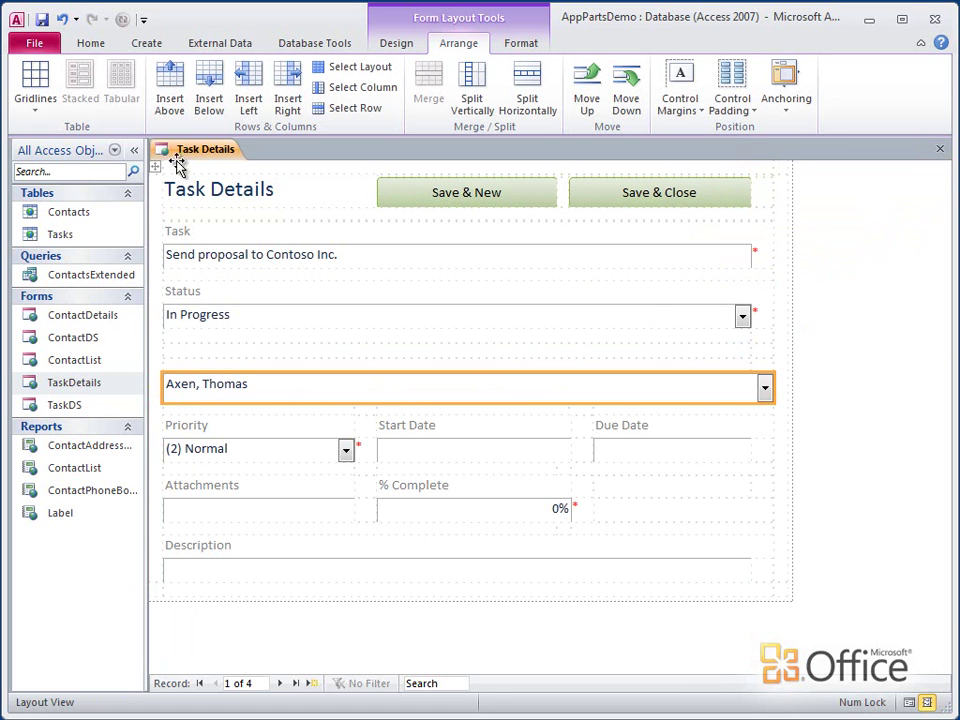
click(134, 150)
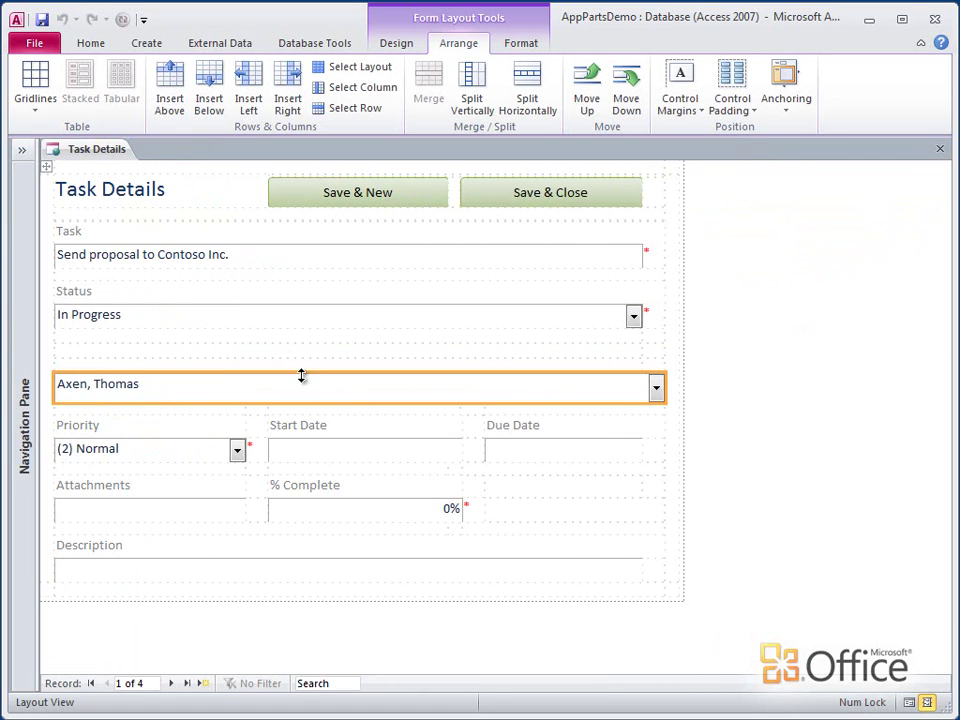
drag(316, 402, 317, 395)
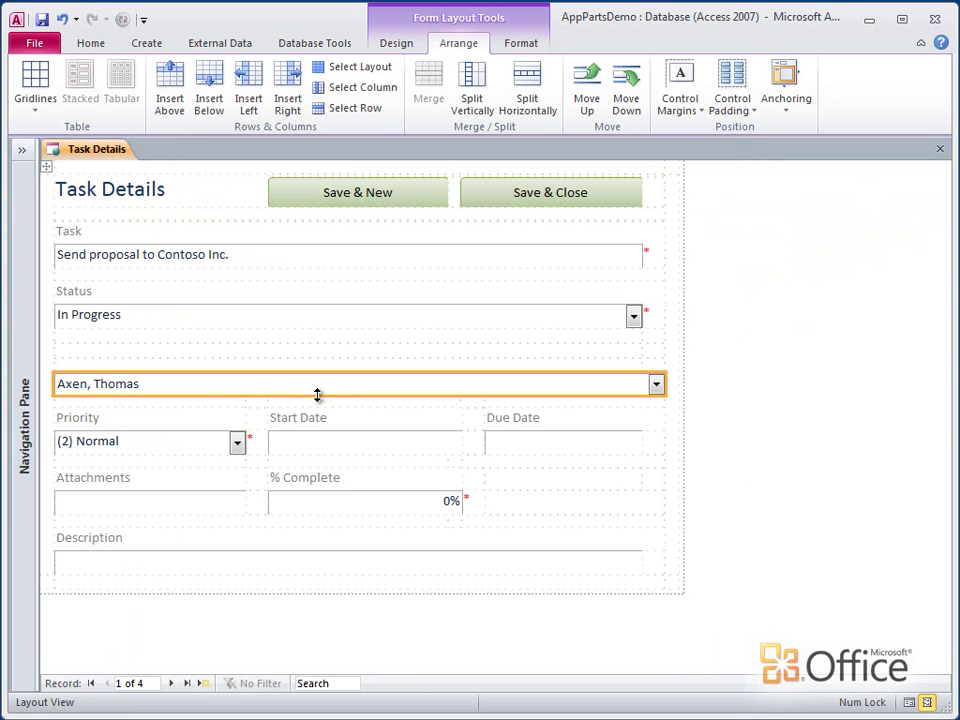
Label the empty cell above the contact drop-down 'Assigned to'
click(280, 366)
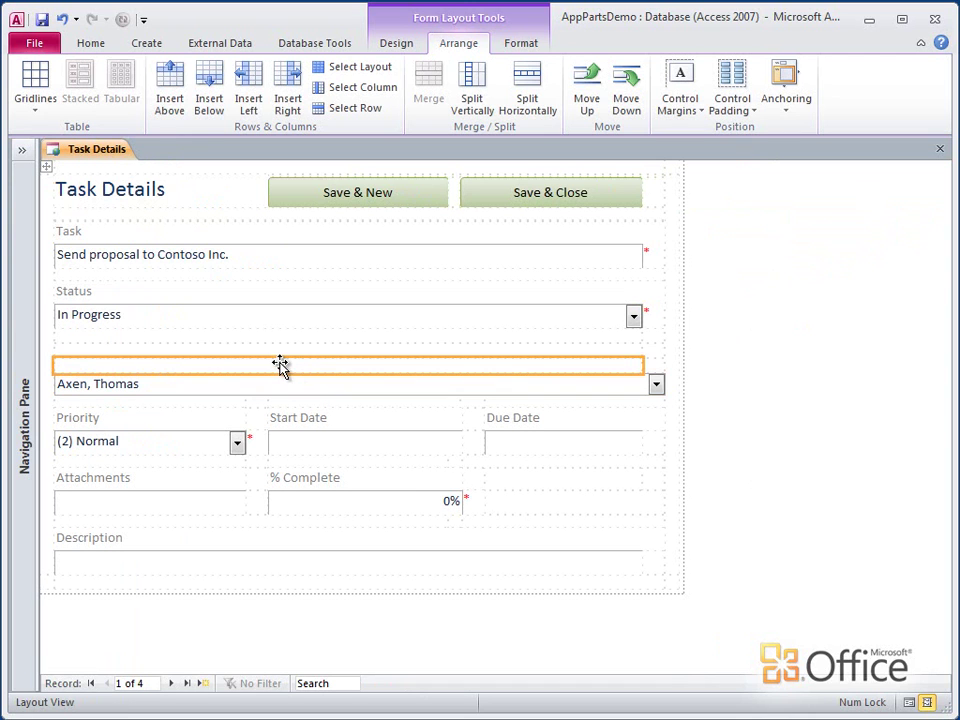
text(Assigned to)
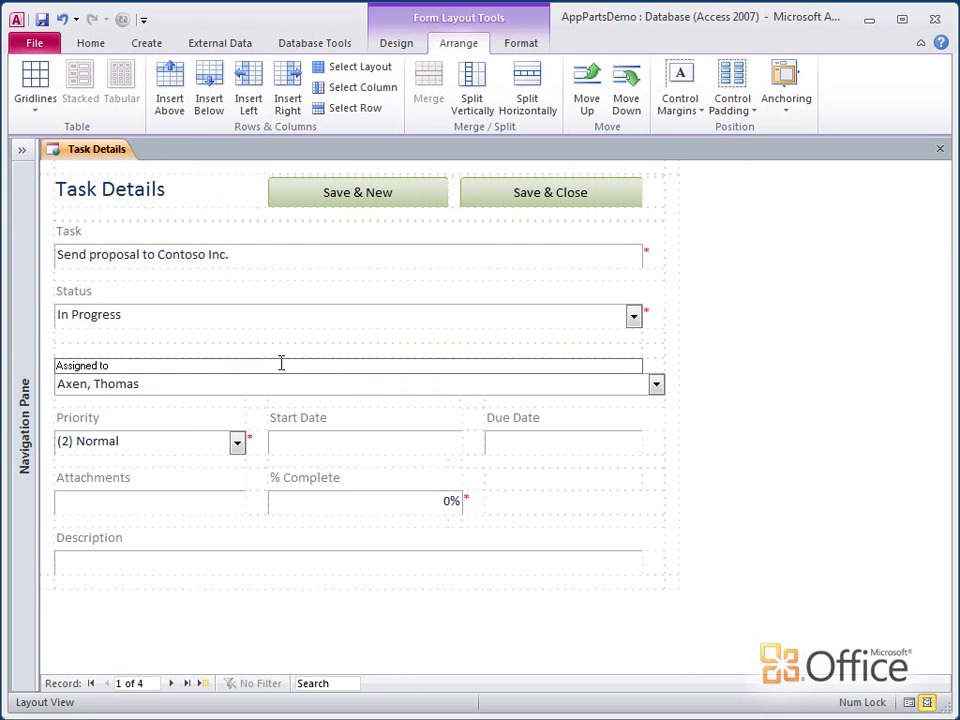
key(Return)
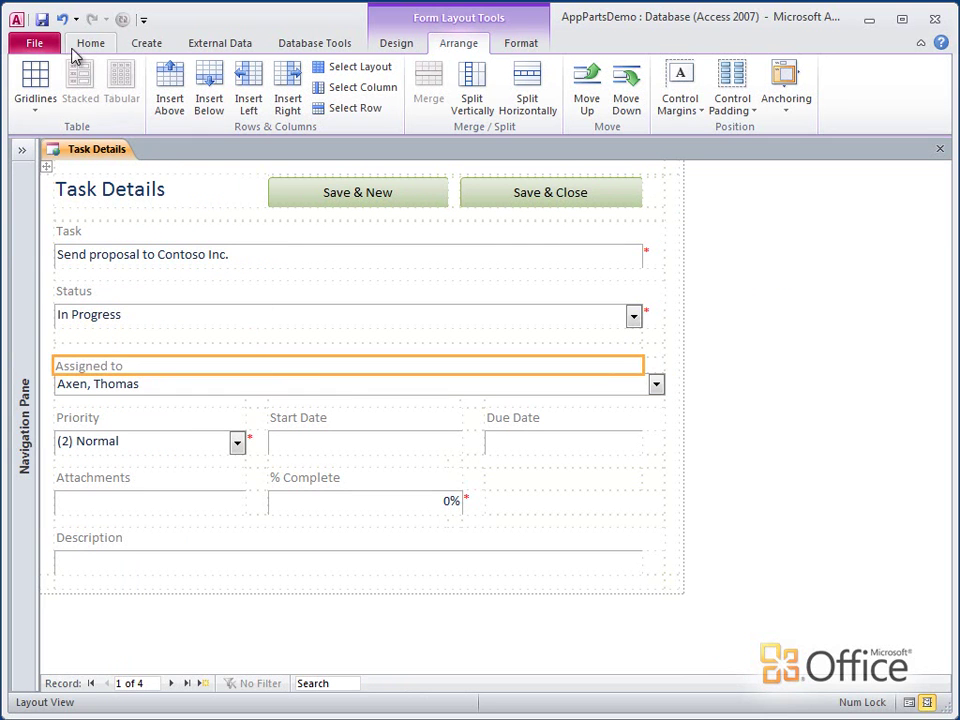
Switch Task Details to Form View and check that the drop-down lists the three contacts
right_click(105, 150)
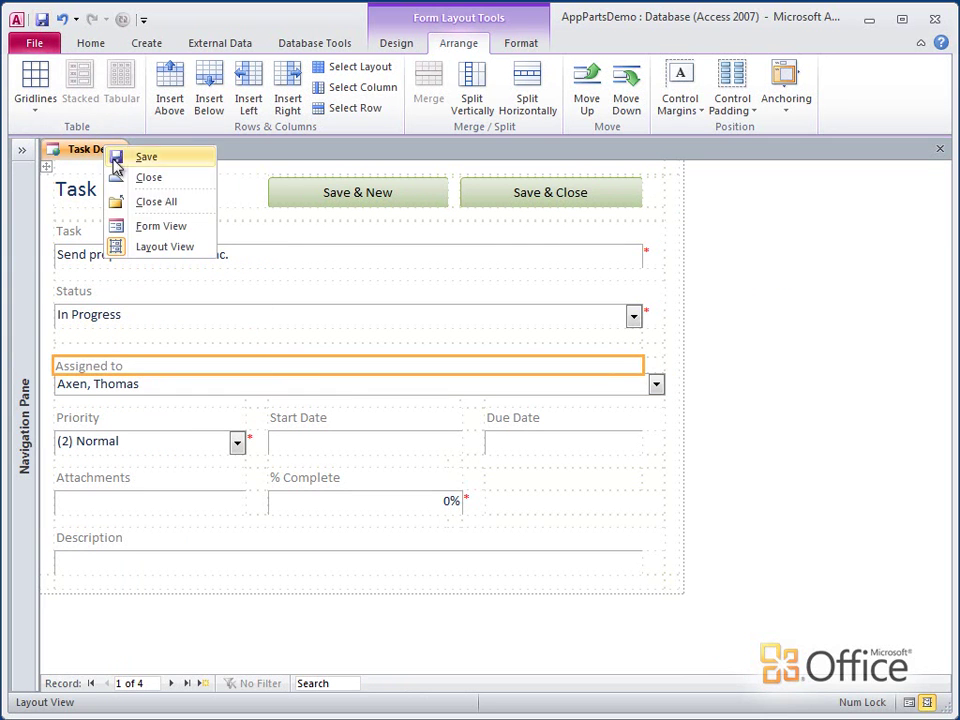
click(141, 224)
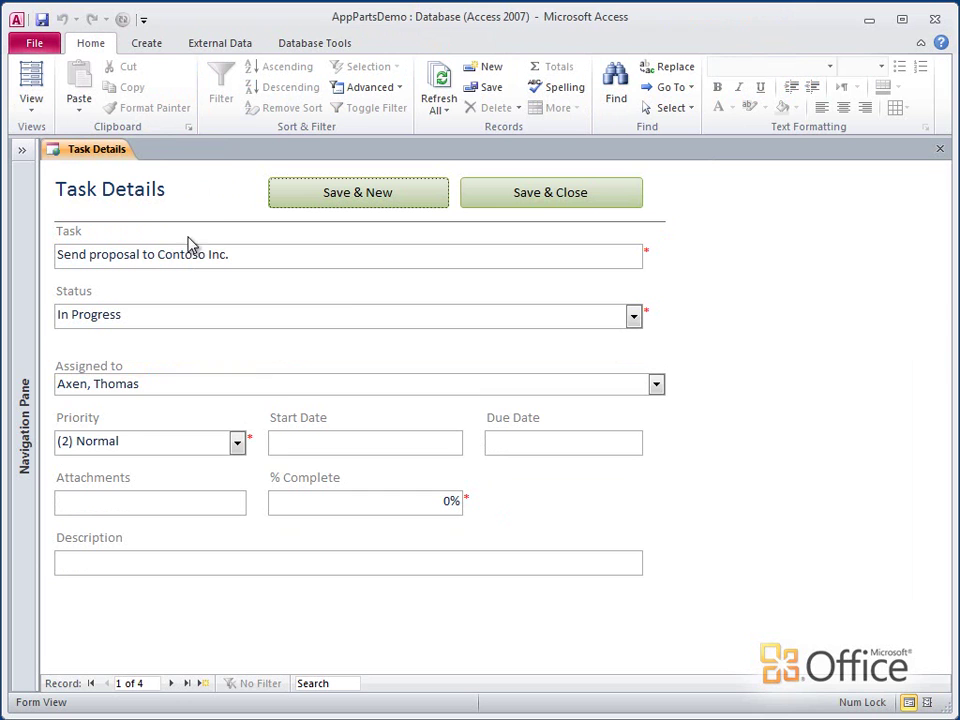
click(656, 386)
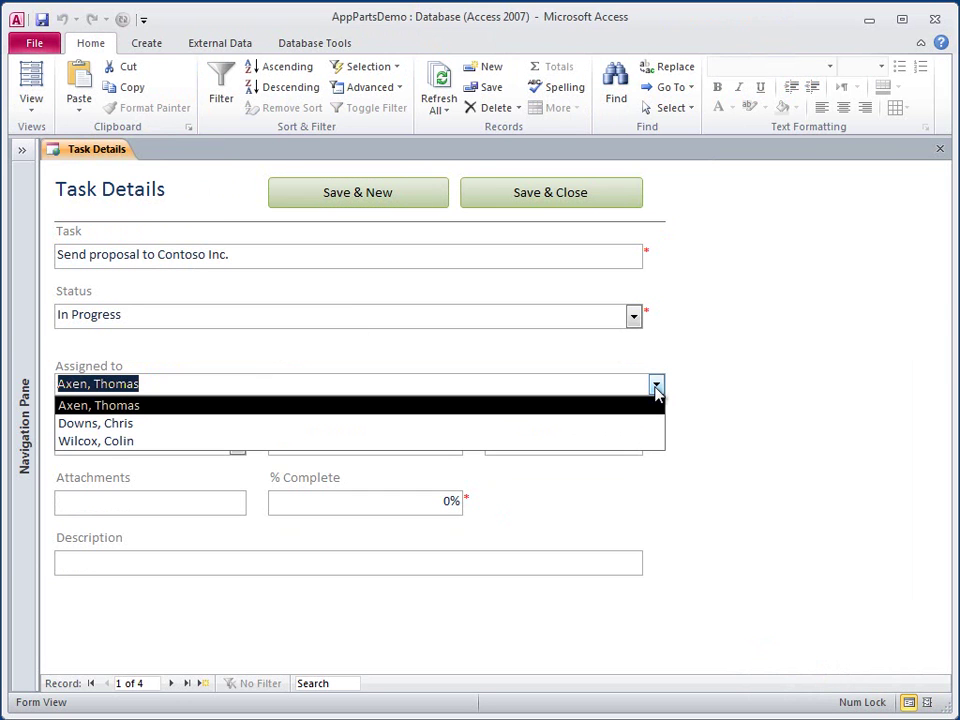
Close Task Details, then open the ContactList form and the ContactPhoneBook report
click(938, 149)
click(18, 149)
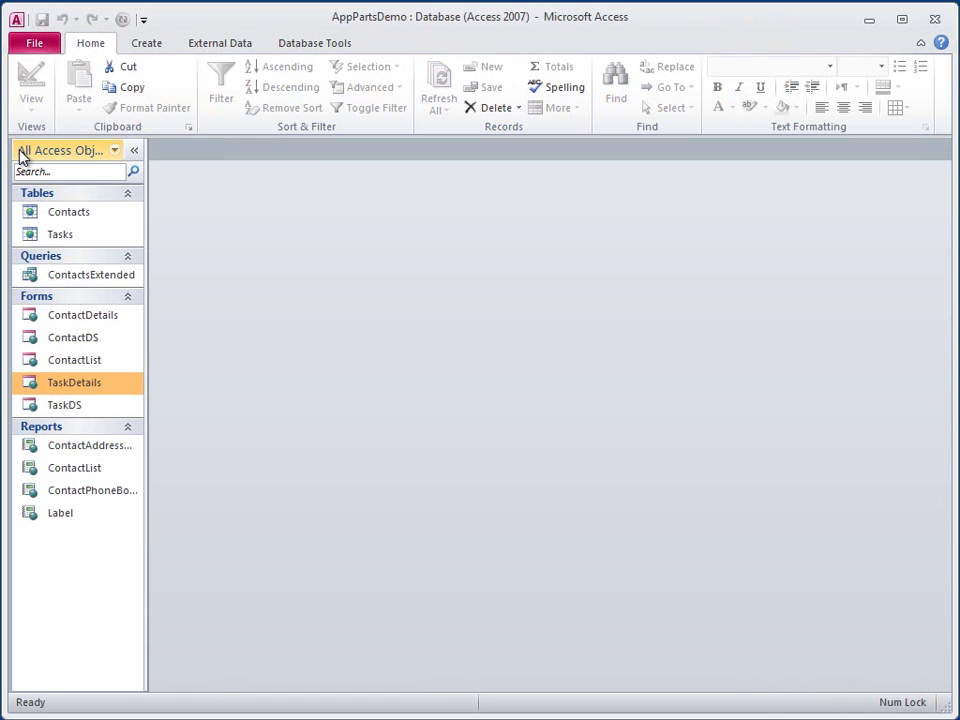
double_click(97, 362)
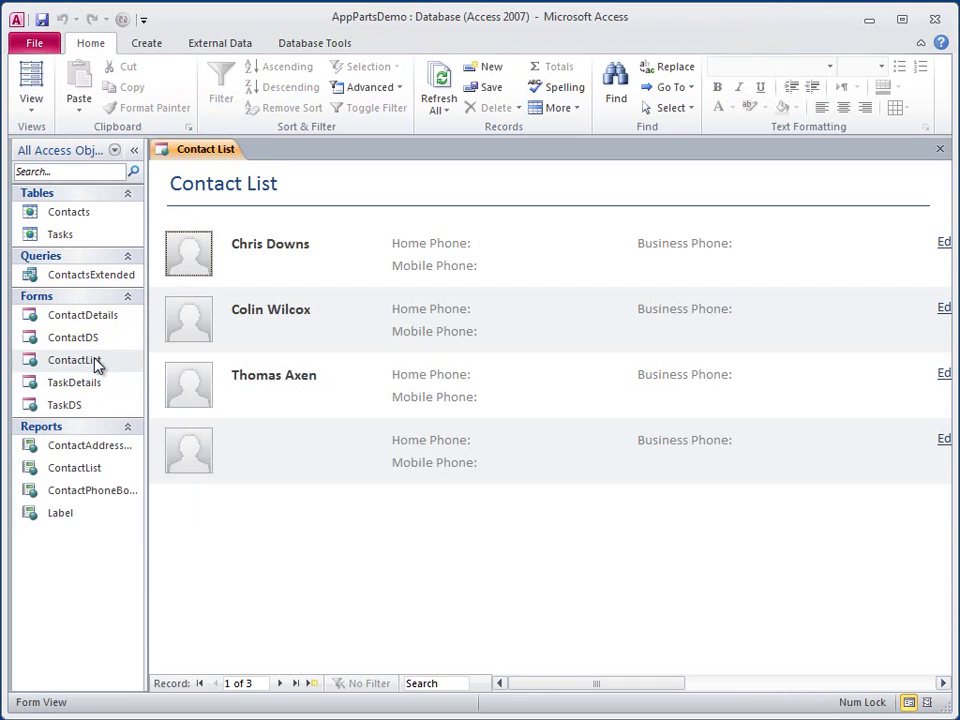
double_click(110, 500)
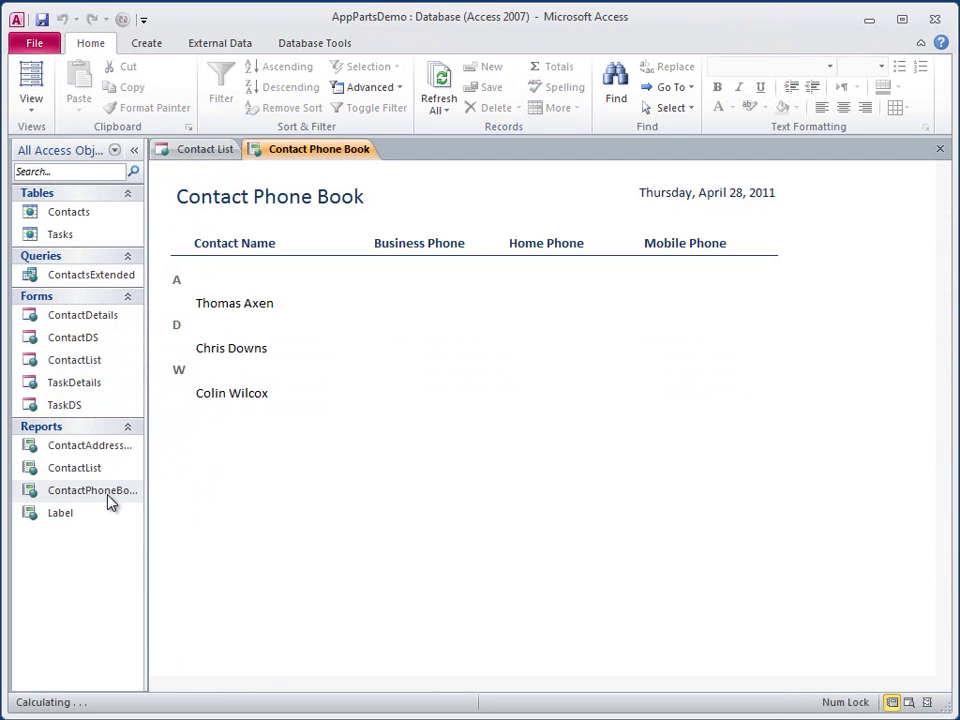